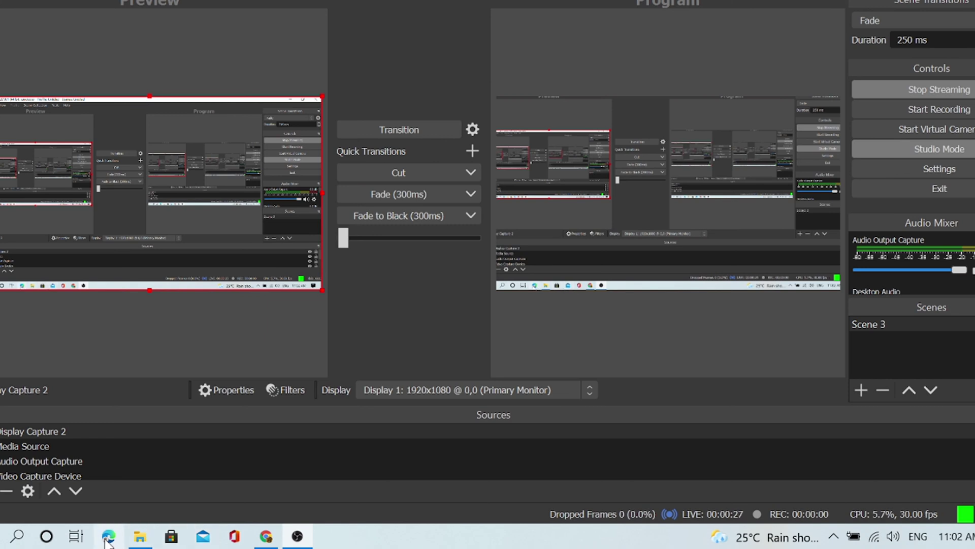
- Bring the Chrome window forward and switch to the DOSM portal tab
left_click(264, 538)
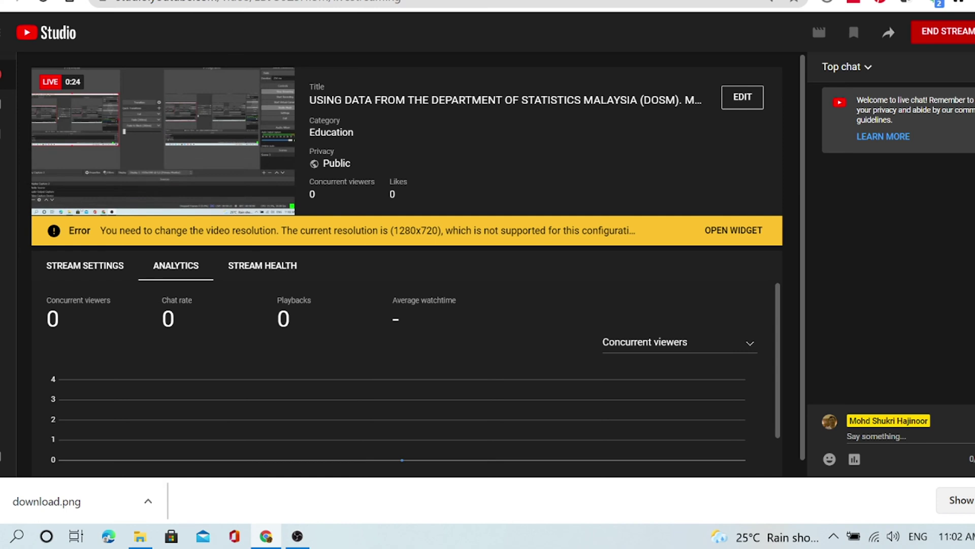
left_click(90, 3)
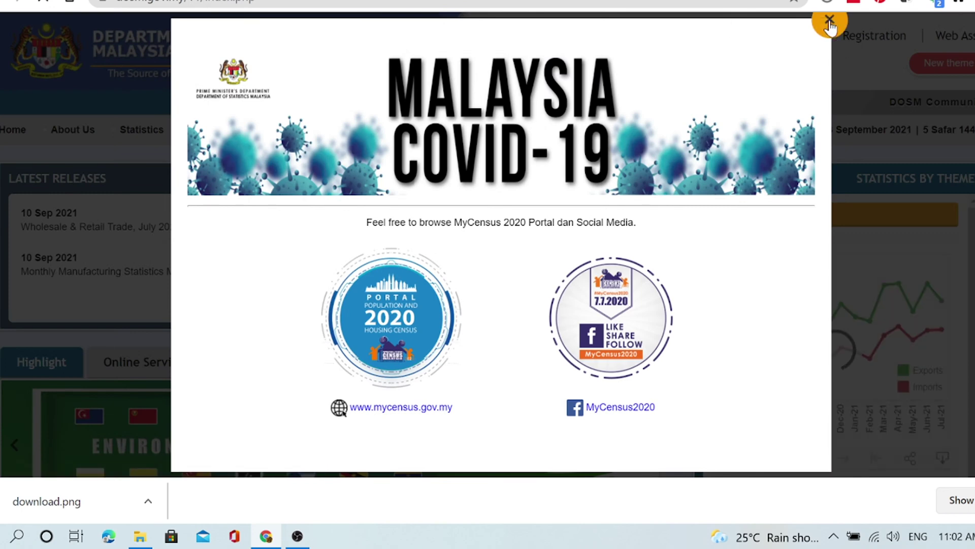
- Dismiss the COVID-19 MyCensus popup and switch the portal to its new theme
left_click(828, 23)
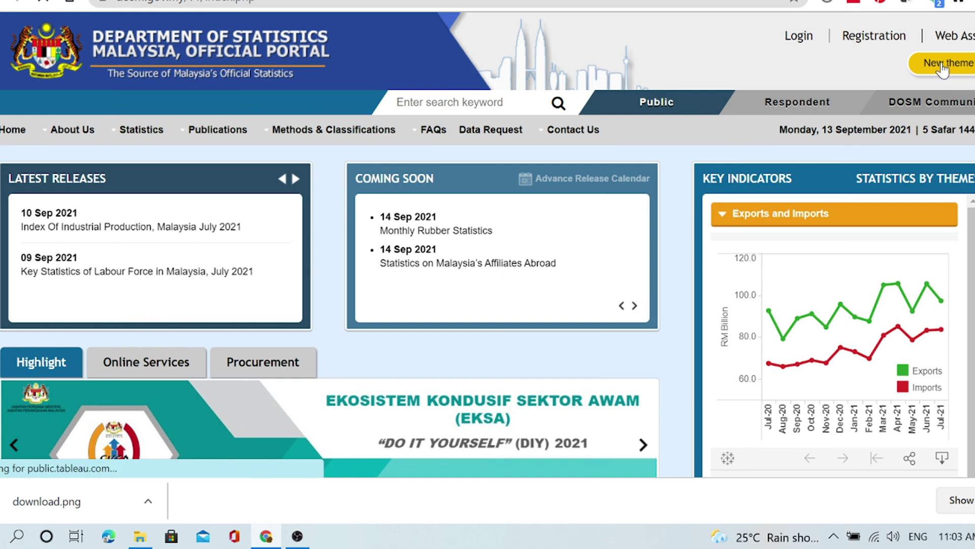
left_click(941, 63)
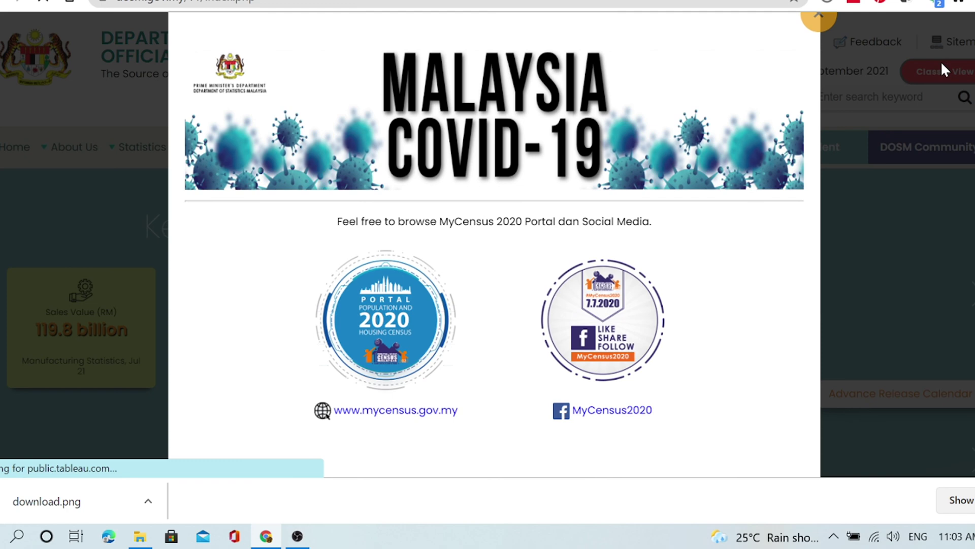
left_click(818, 16)
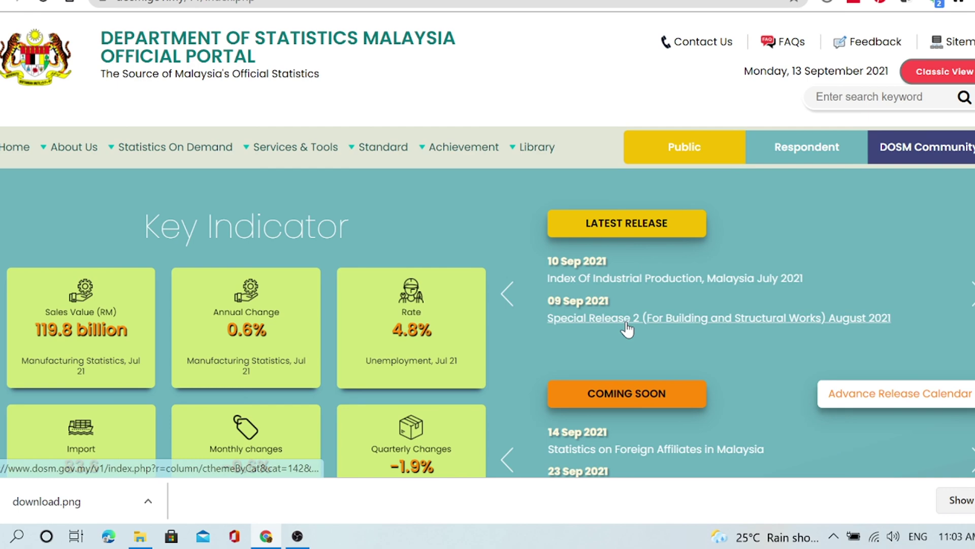
- Browse the new-theme homepage, then return to Classic View and close the COVID-19 popup
scroll(487, 244, "down", 15)
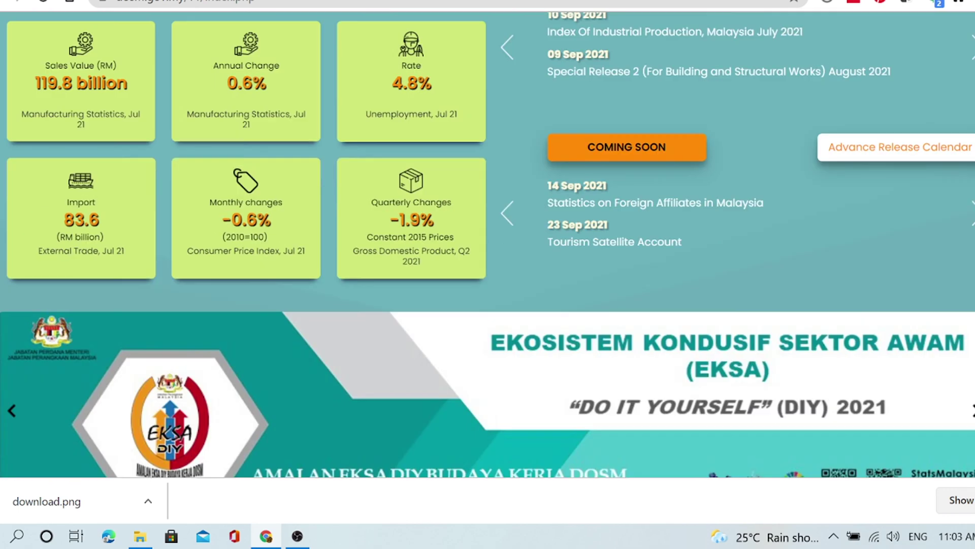
scroll(487, 265, "down", 2)
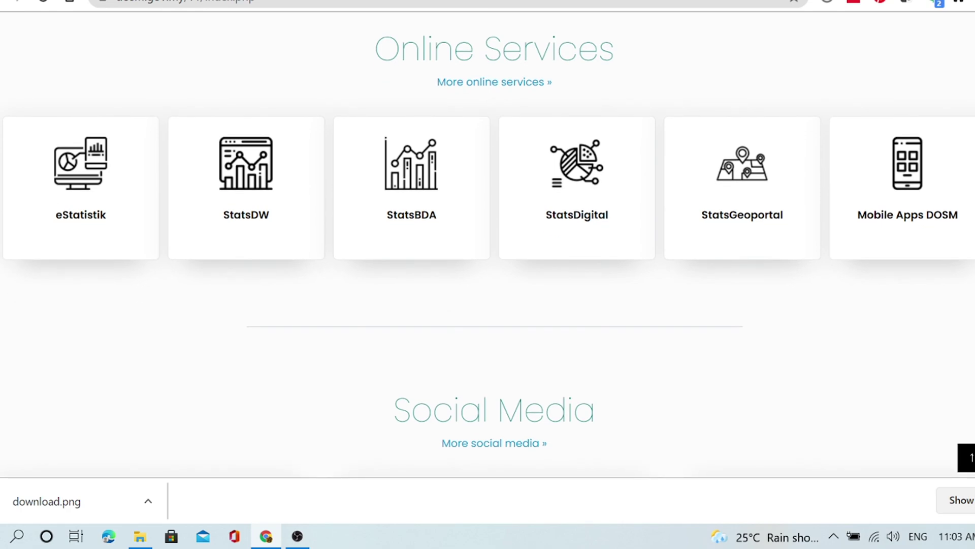
scroll(488, 244, "up", 15)
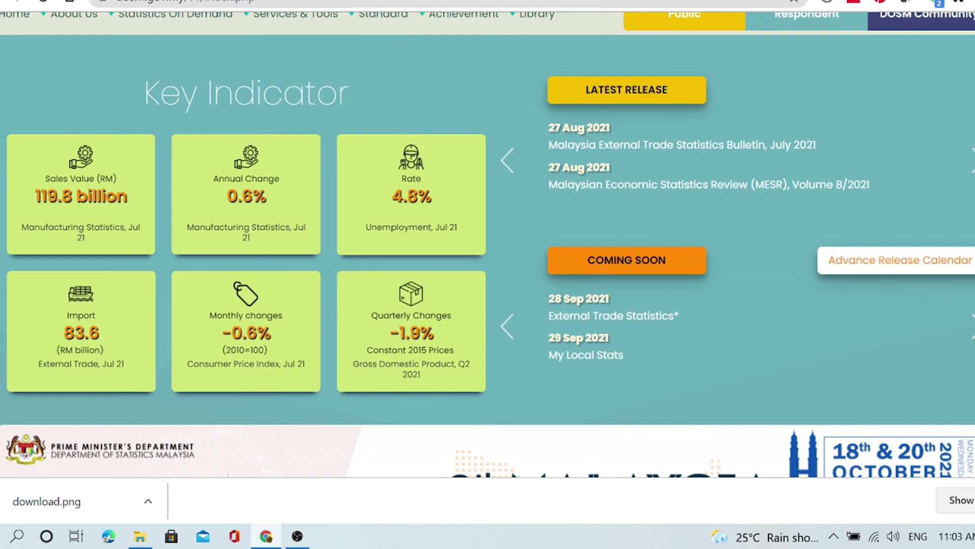
scroll(488, 244, "up", 3)
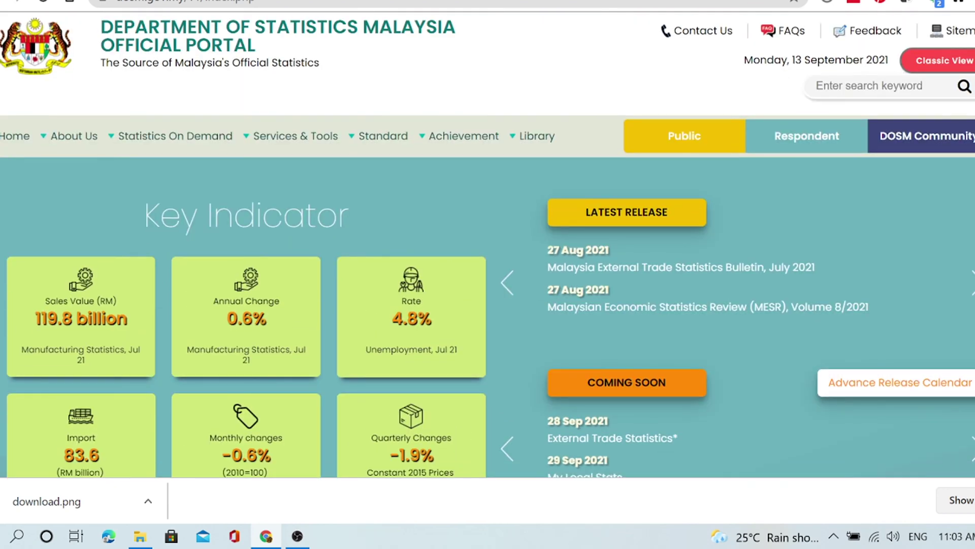
left_click(948, 65)
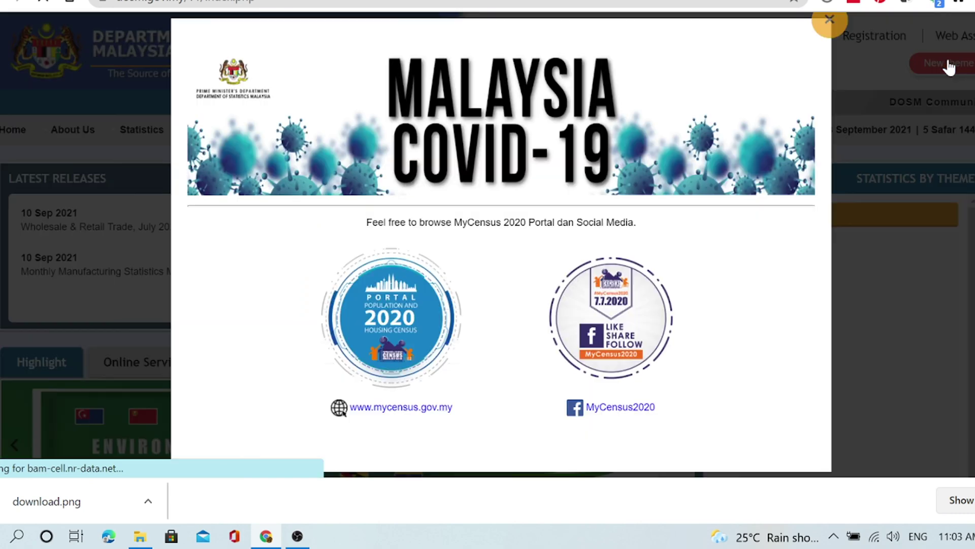
left_click(819, 27)
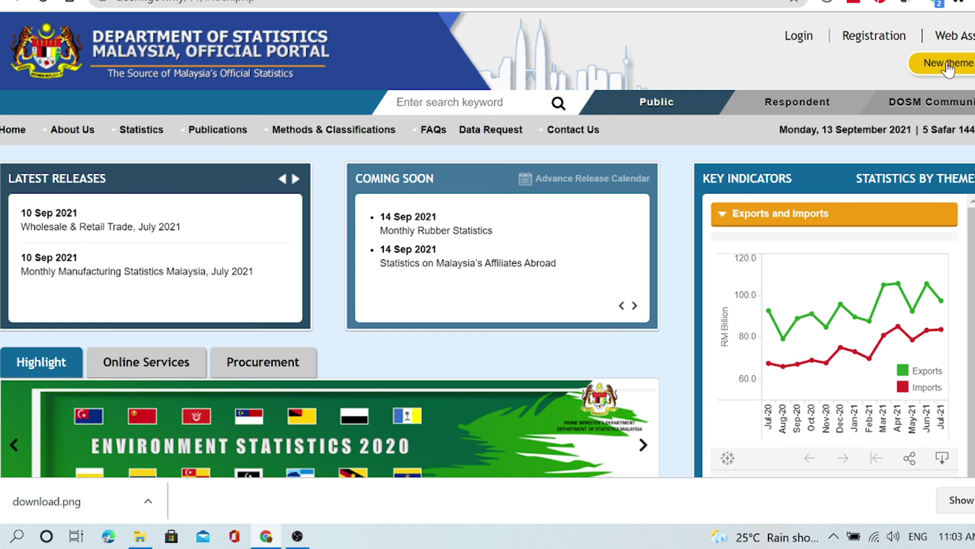
- Open Statistics > Time Series Data from the portal's navigation bar
mouse_move(331, 135)
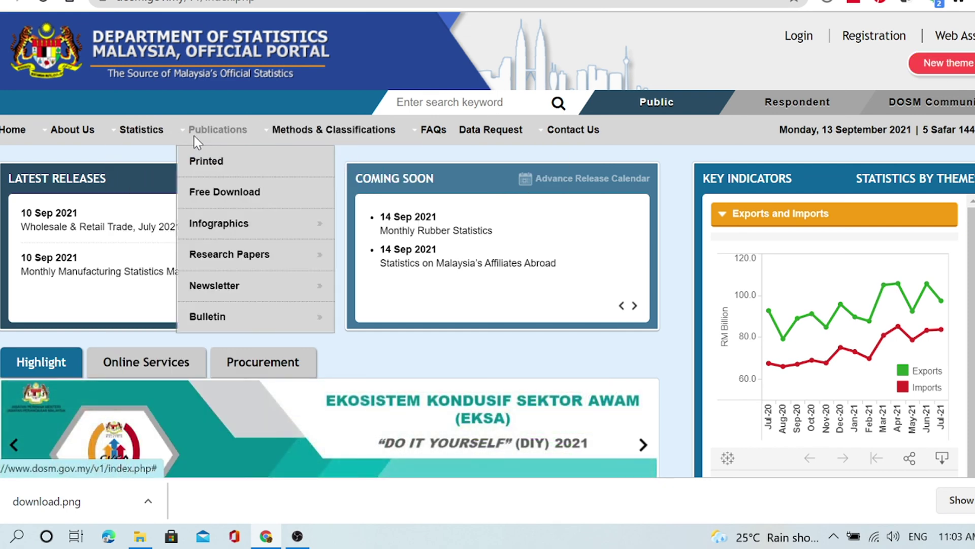
mouse_move(147, 130)
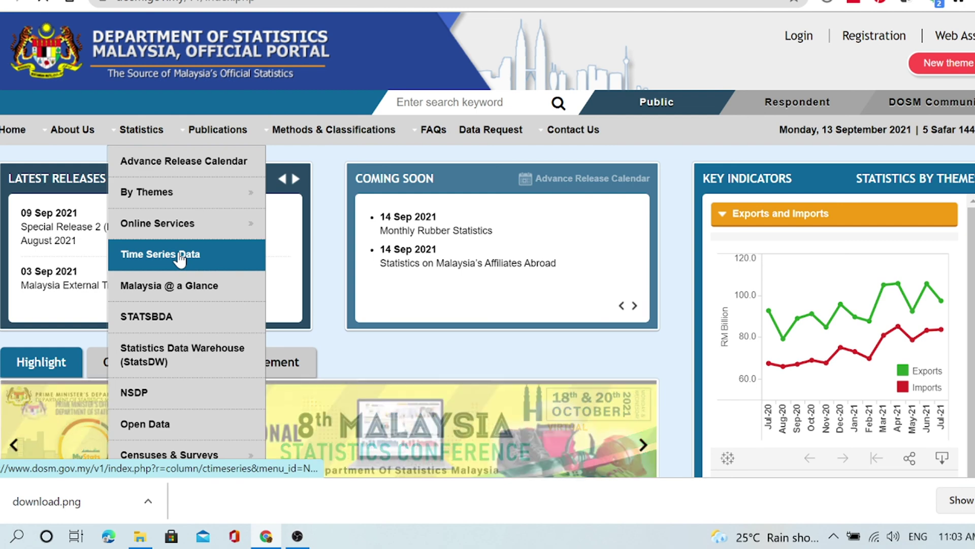
left_click(180, 256)
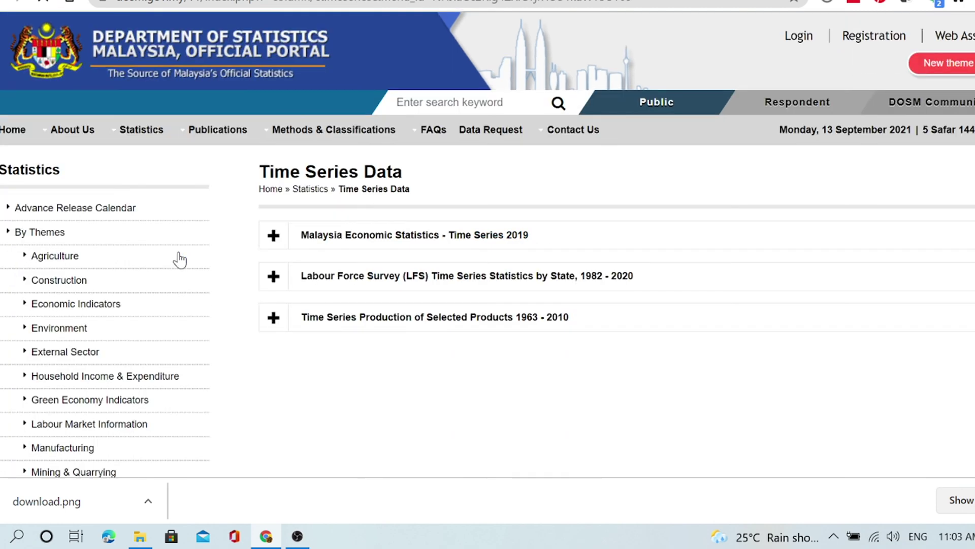
- Expand Malaysia Economic Statistics - Time Series 2019 and browse its download list
left_click(421, 239)
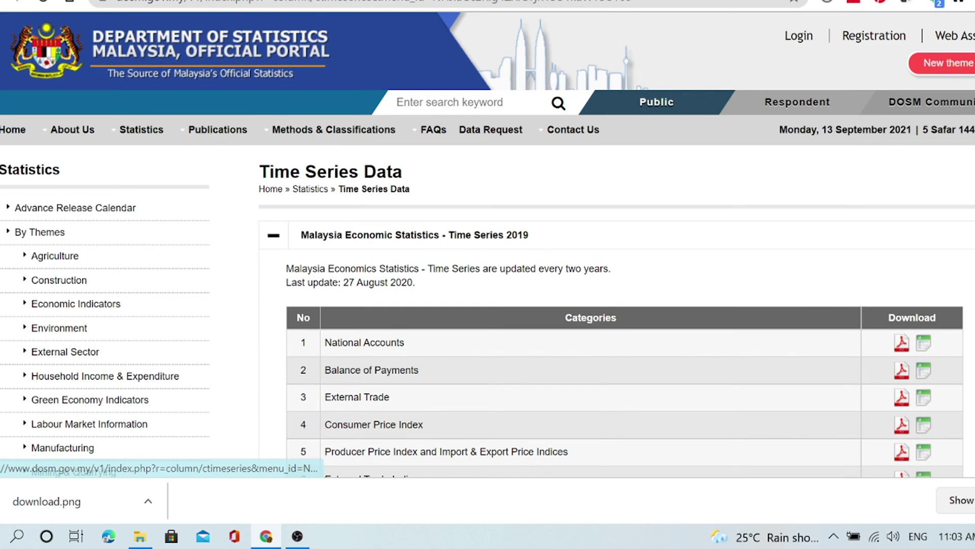
scroll(426, 276, "down", 8)
scroll(625, 244, "down", 2)
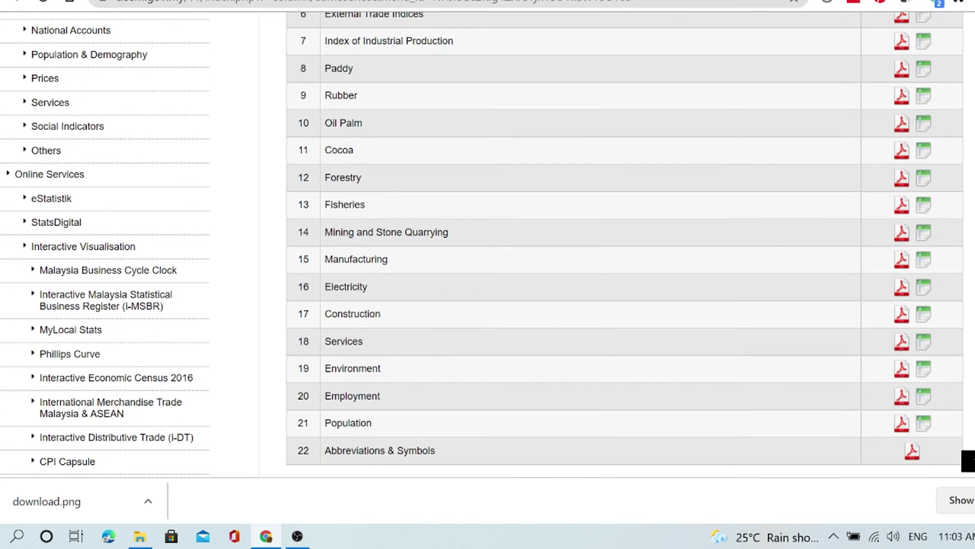
scroll(482, 244, "up", 1)
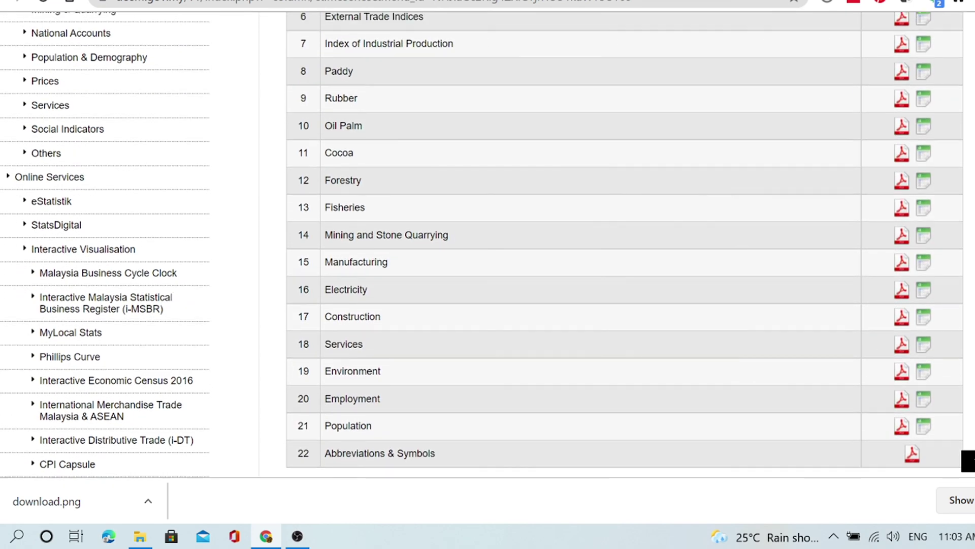
scroll(482, 244, "up", 3)
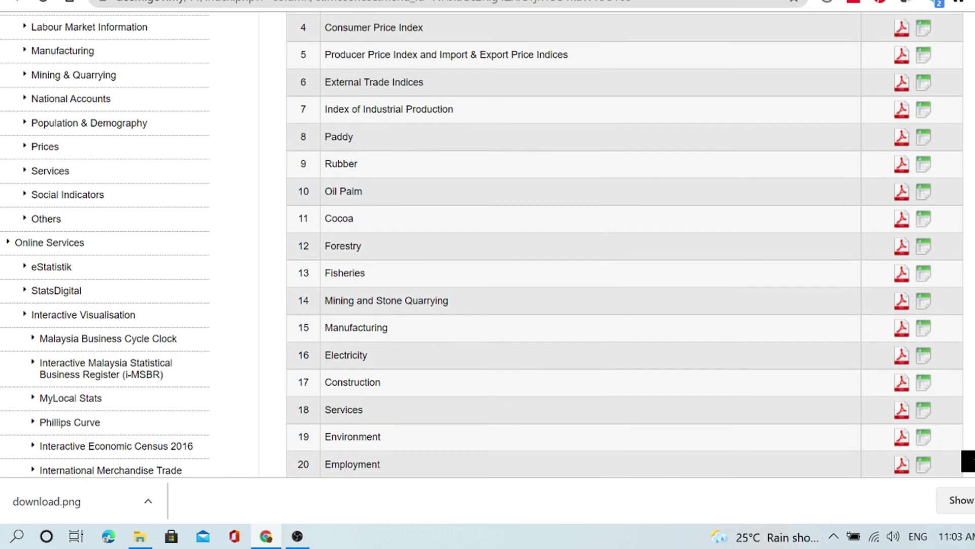
scroll(483, 244, "up", 4)
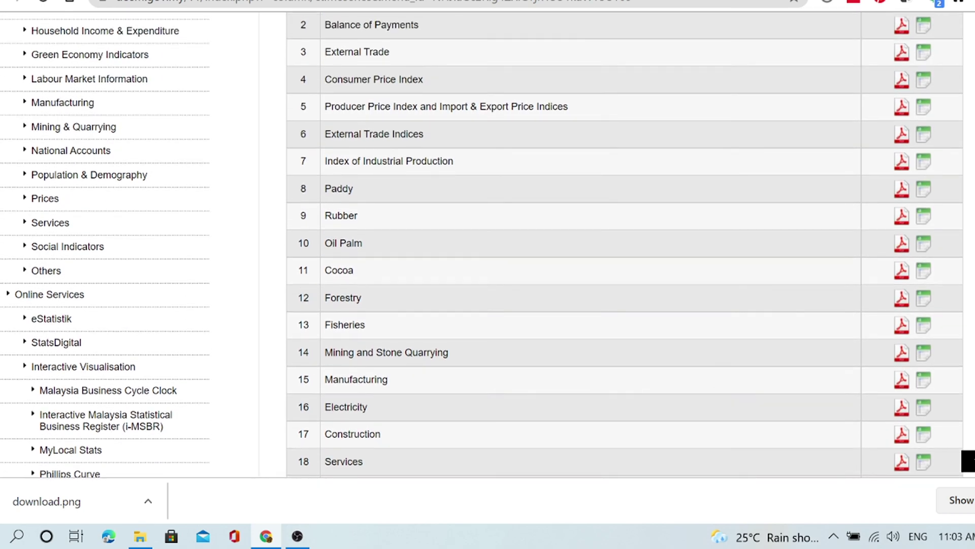
scroll(625, 244, "up", 1)
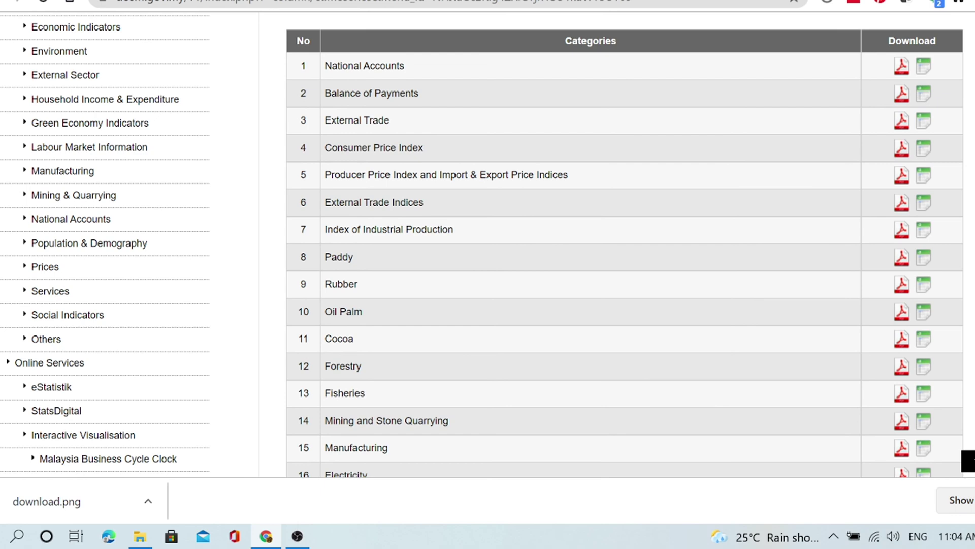
scroll(625, 244, "down", 2)
scroll(511, 219, "up", 3)
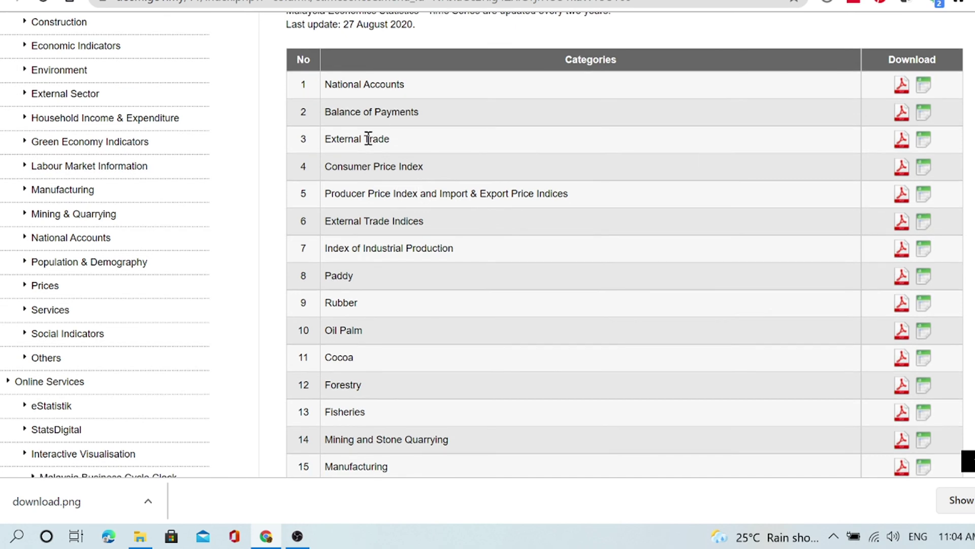
- Download the External Trade Excel file and open it from the download bar
left_click(923, 146)
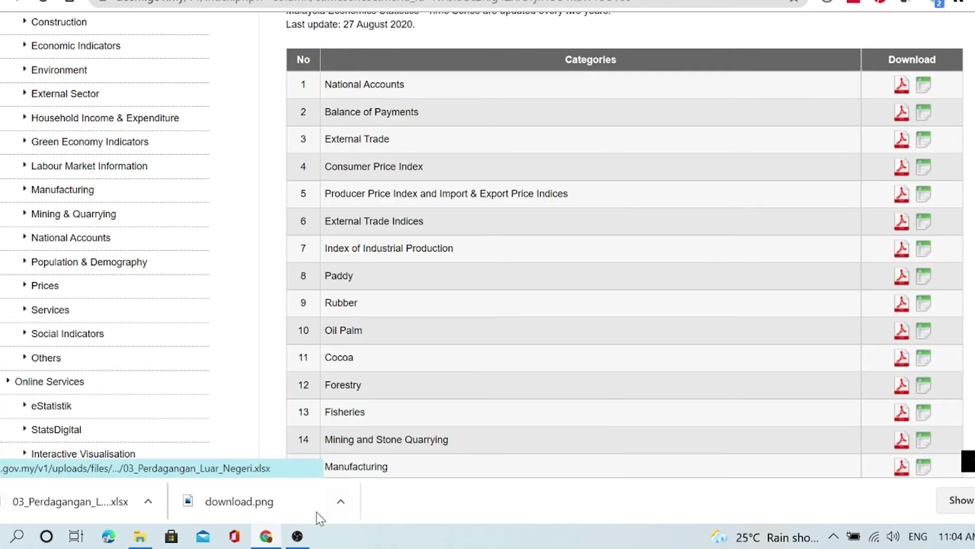
left_click(150, 501)
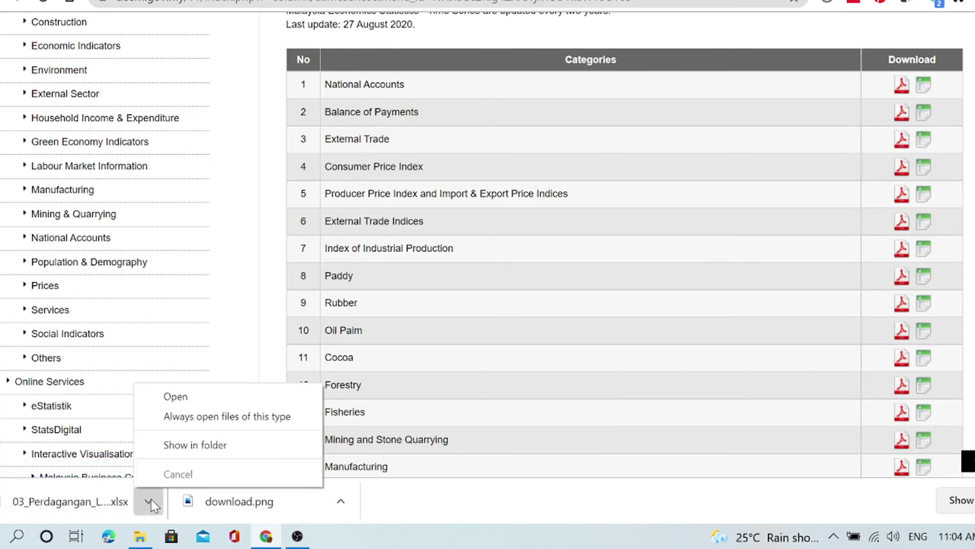
left_click(208, 401)
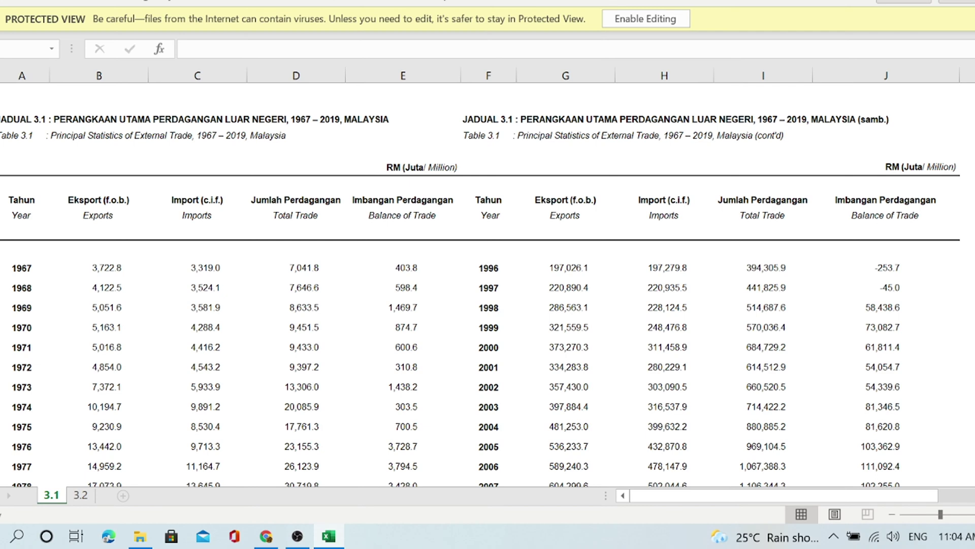
- Scroll Table 3.1's yearly exports, imports and trade balance down toward 2019 and back
scroll(844, 281, "down", 2)
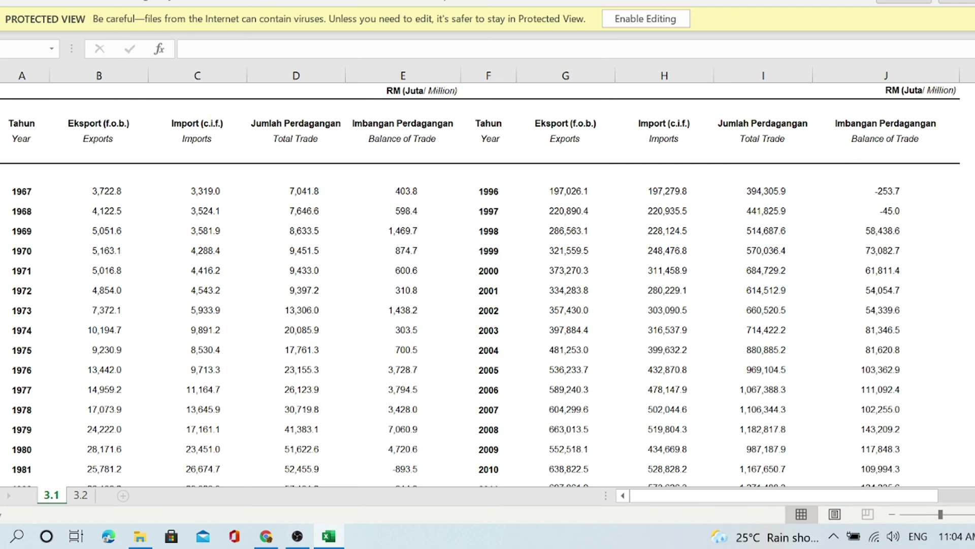
scroll(480, 284, "down", 2)
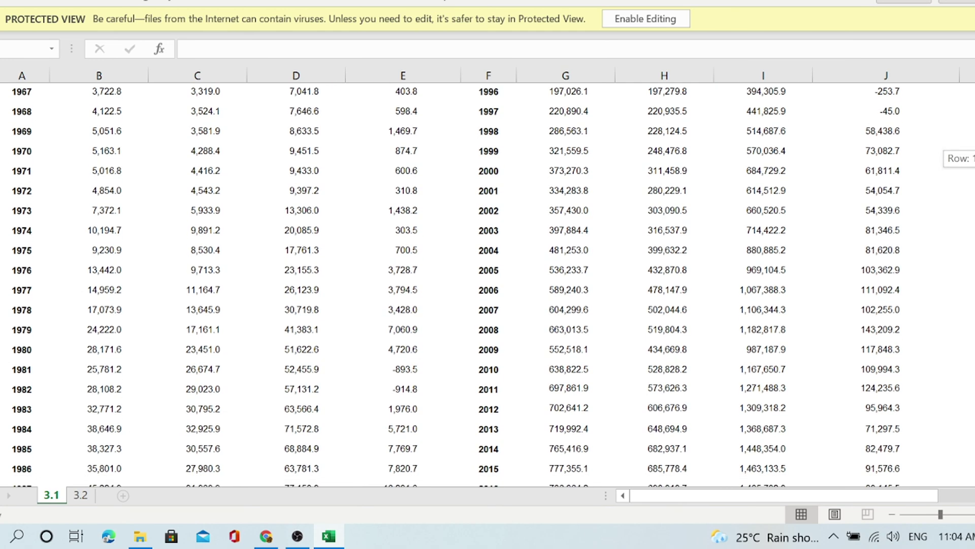
scroll(480, 284, "down", 4)
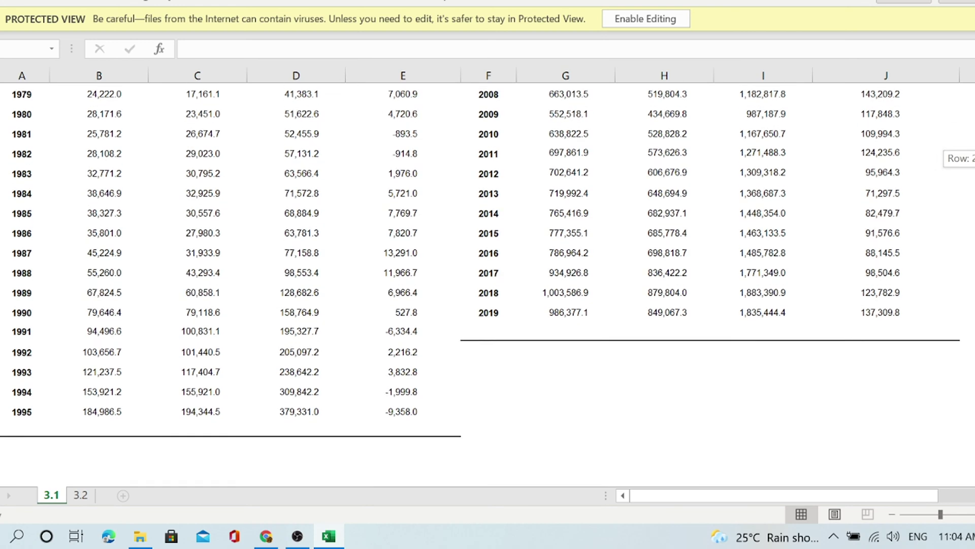
scroll(480, 284, "up", 7)
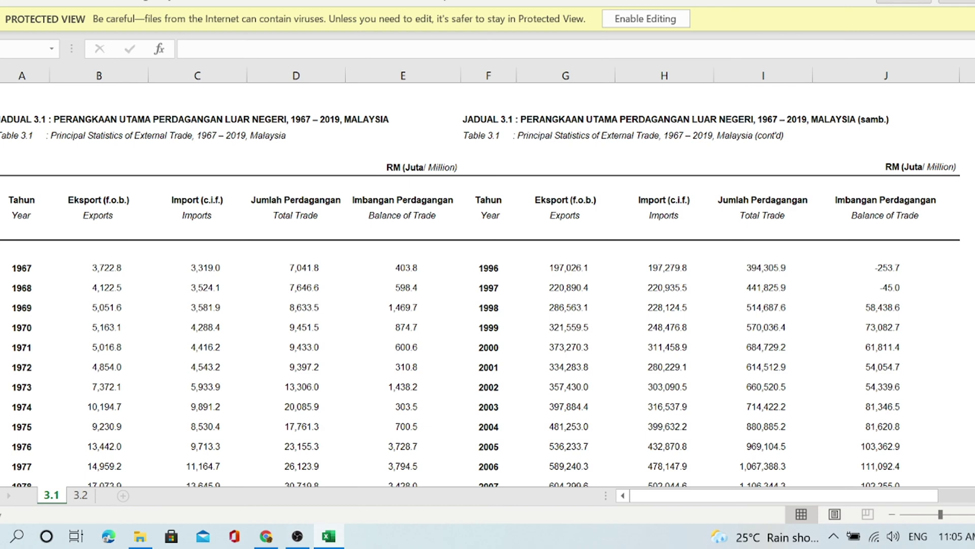
- Scan sheet 3.2's Eksport and Import commodity sections, then return to Chrome
left_click(80, 495)
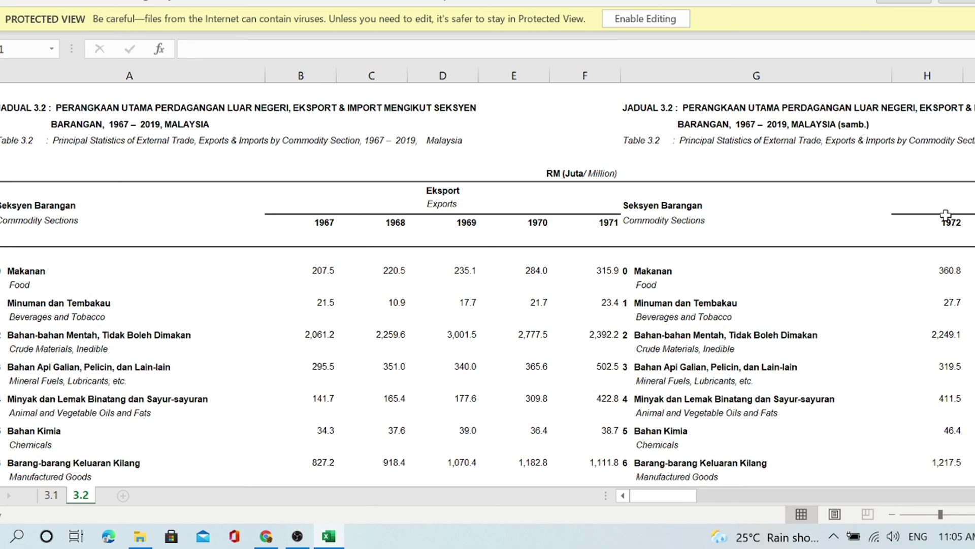
scroll(488, 285, "down", 6)
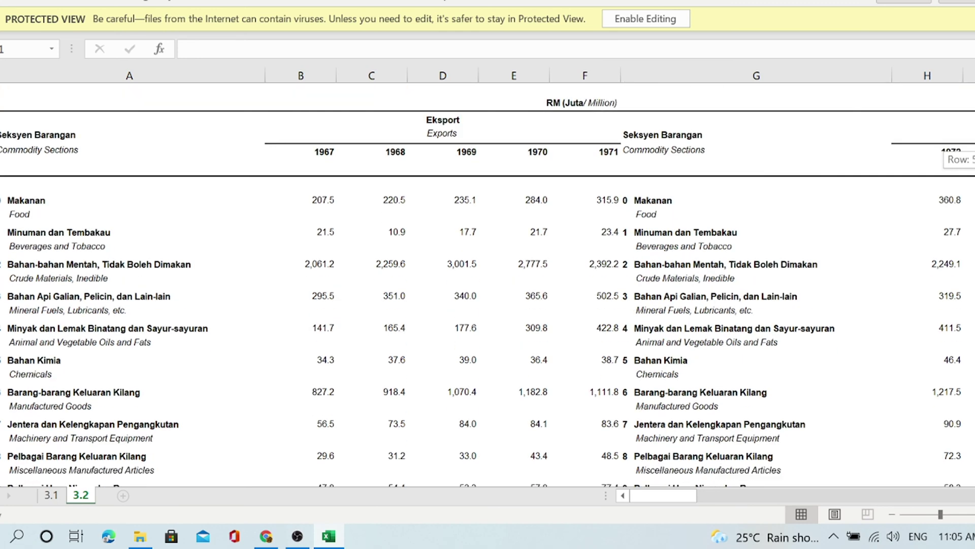
scroll(488, 284, "down", 5)
scroll(488, 285, "up", 3)
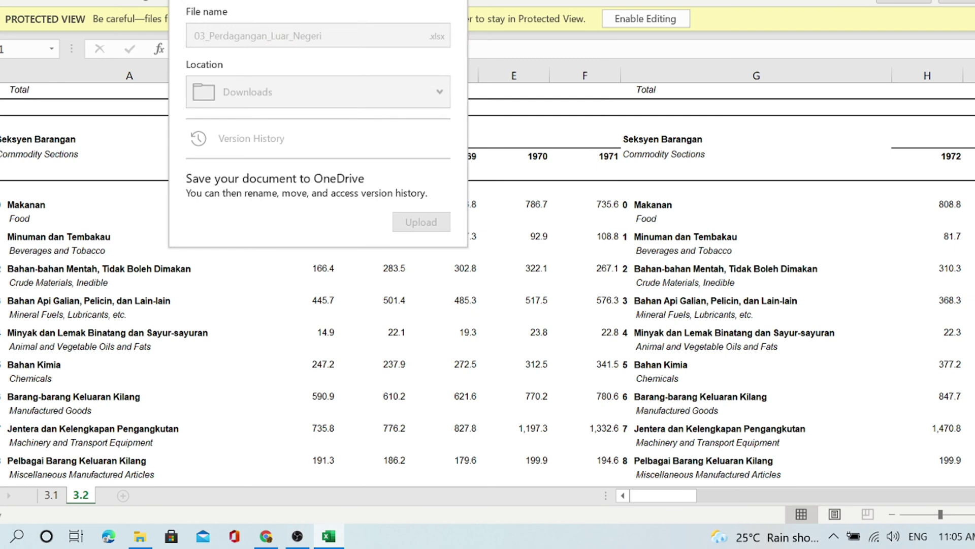
key("alt+Tab")
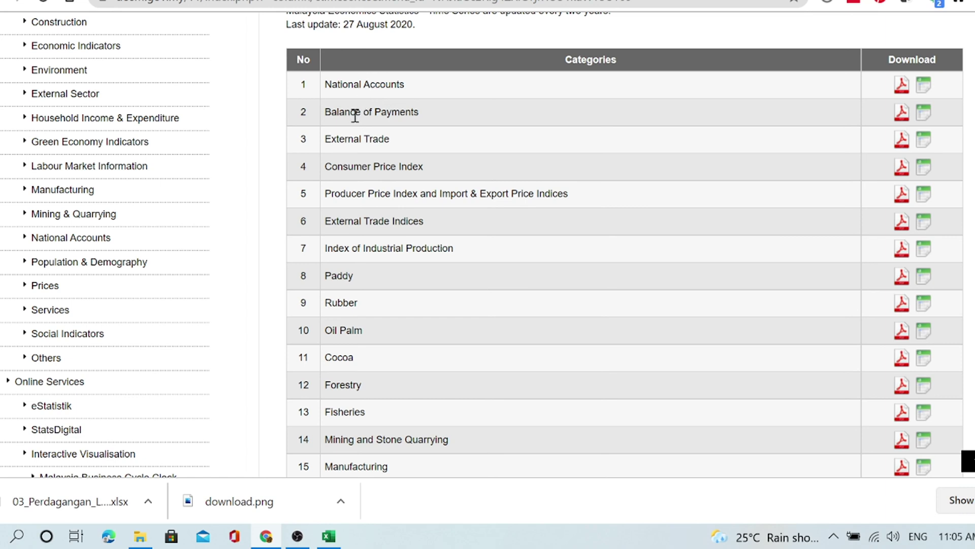
- Download the Balance of Payments Excel file and open it from the download bar
left_click(921, 116)
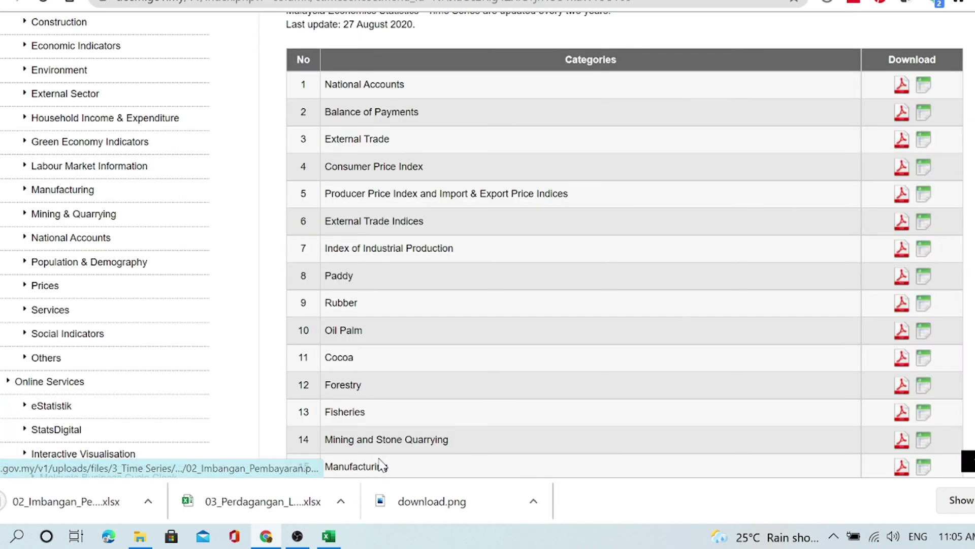
left_click(149, 503)
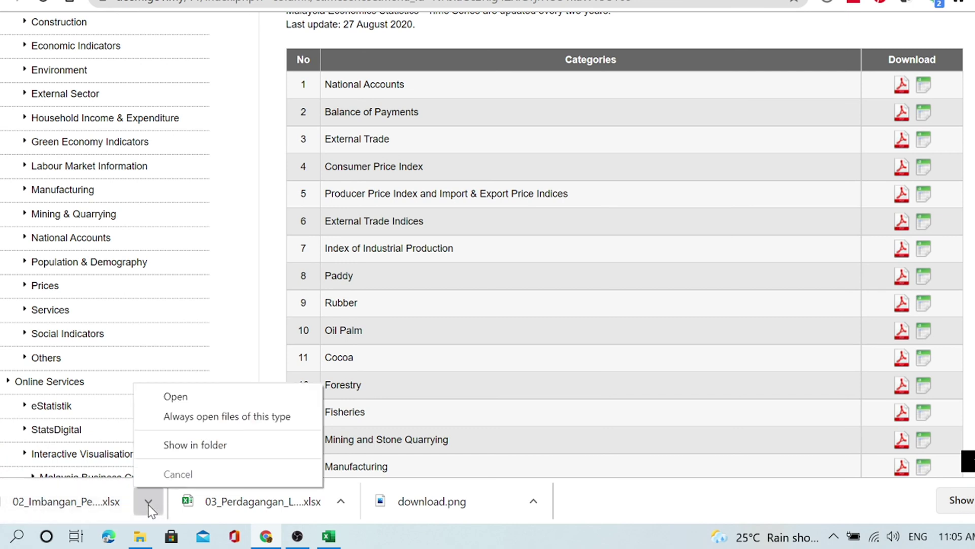
left_click(161, 398)
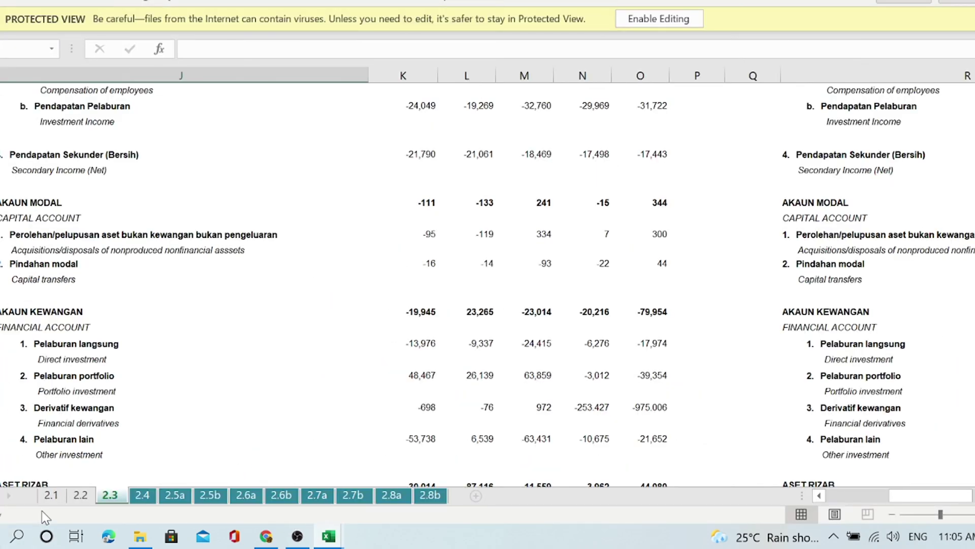
- Scroll through the balance of payments table on sheet 2.1
left_click(50, 495)
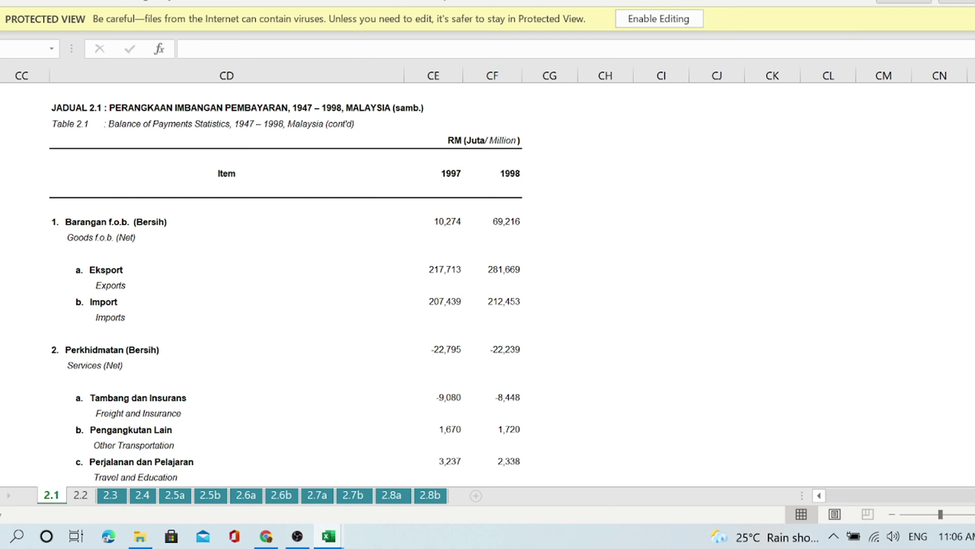
scroll(285, 284, "down", 15)
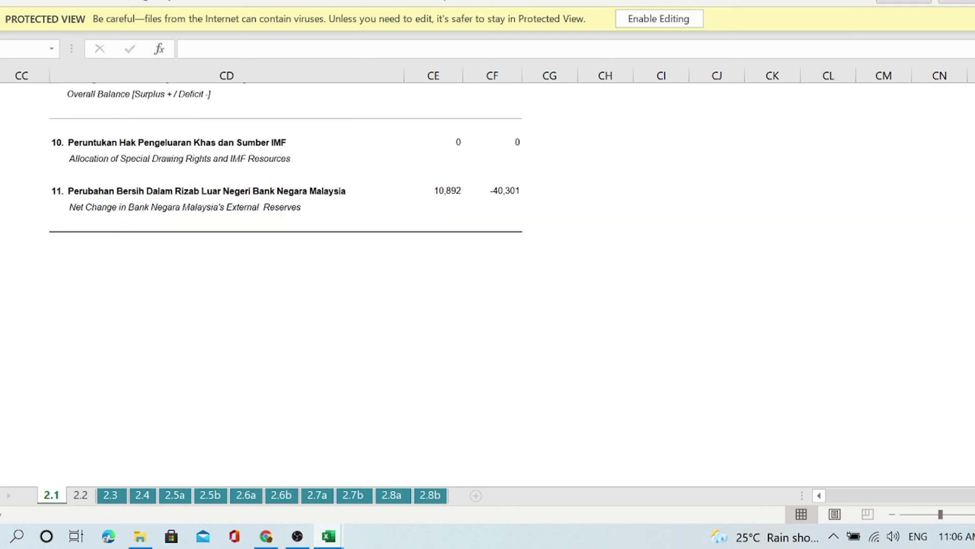
scroll(284, 284, "down", 5)
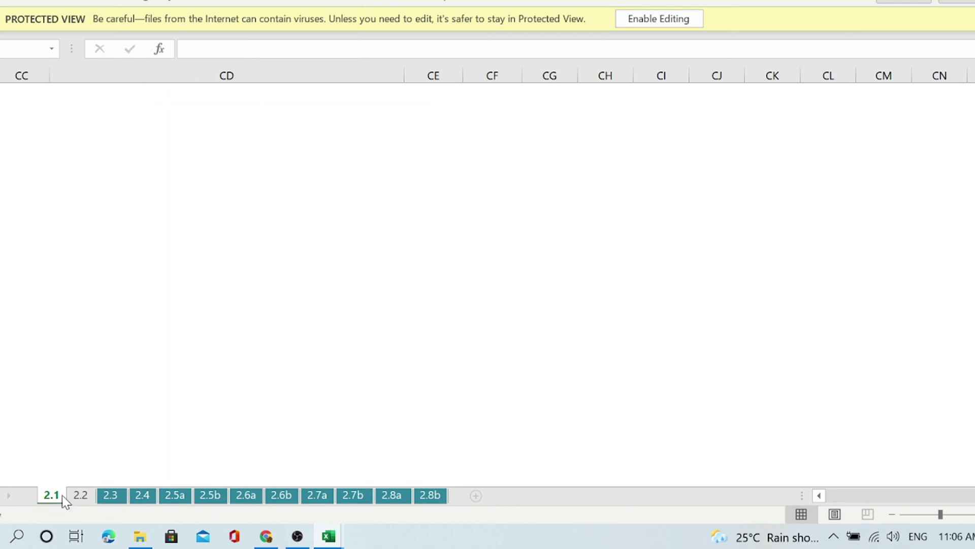
- Scroll through sheet 2.2's table, then switch back to the DOSM page in Chrome
left_click(76, 495)
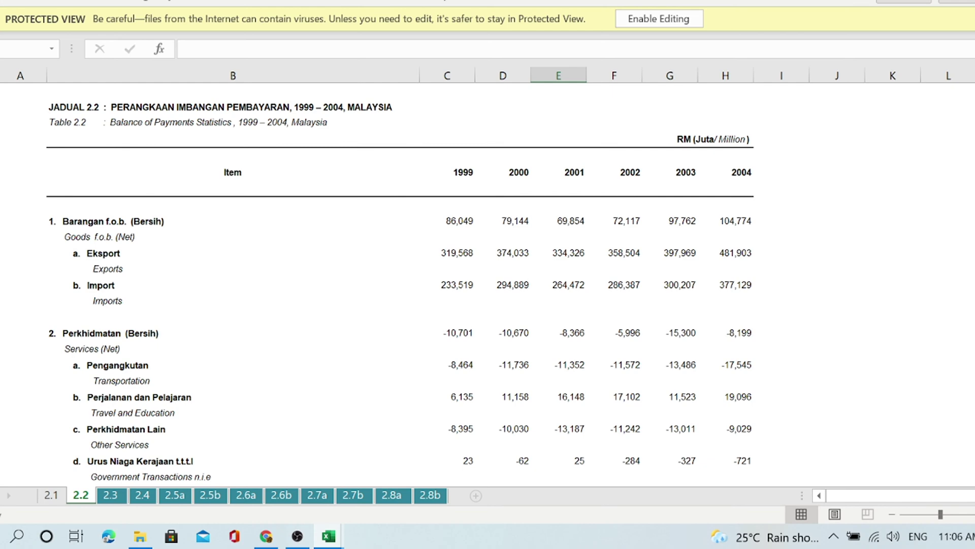
scroll(285, 285, "down", 15)
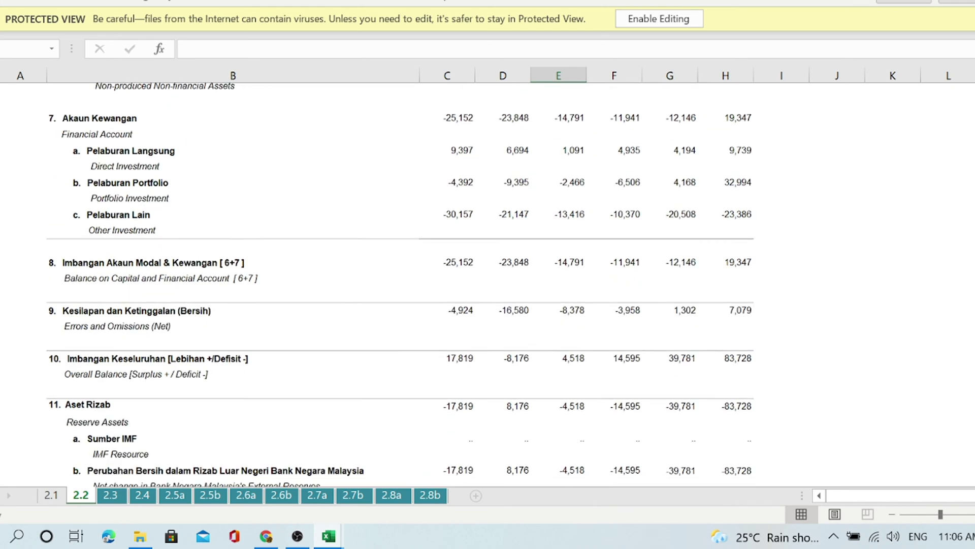
scroll(947, 373, "up", 1)
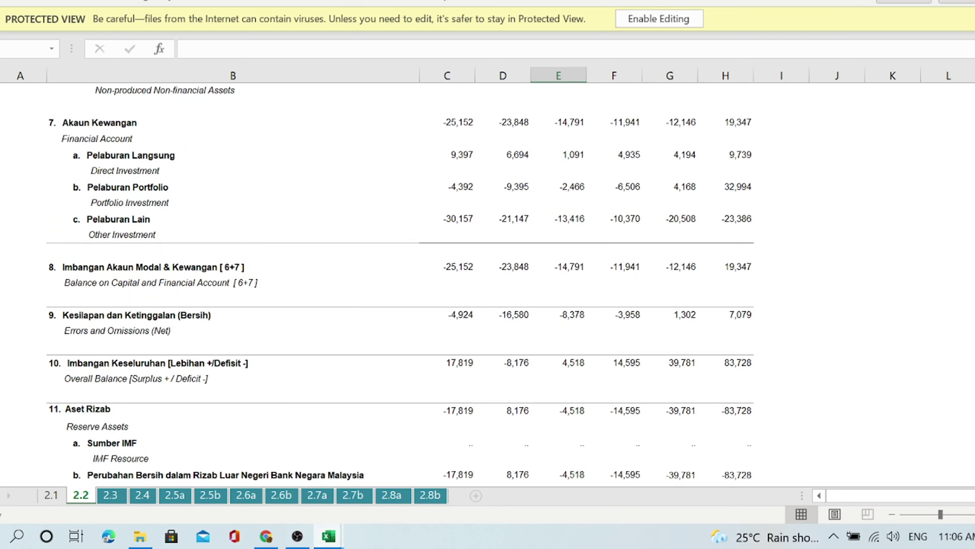
key("alt+Tab")
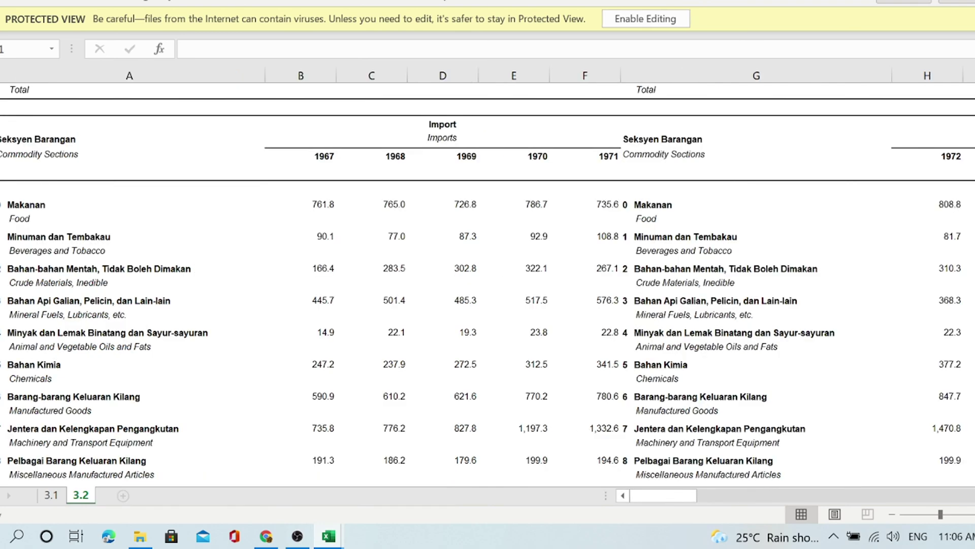
key("alt+Tab")
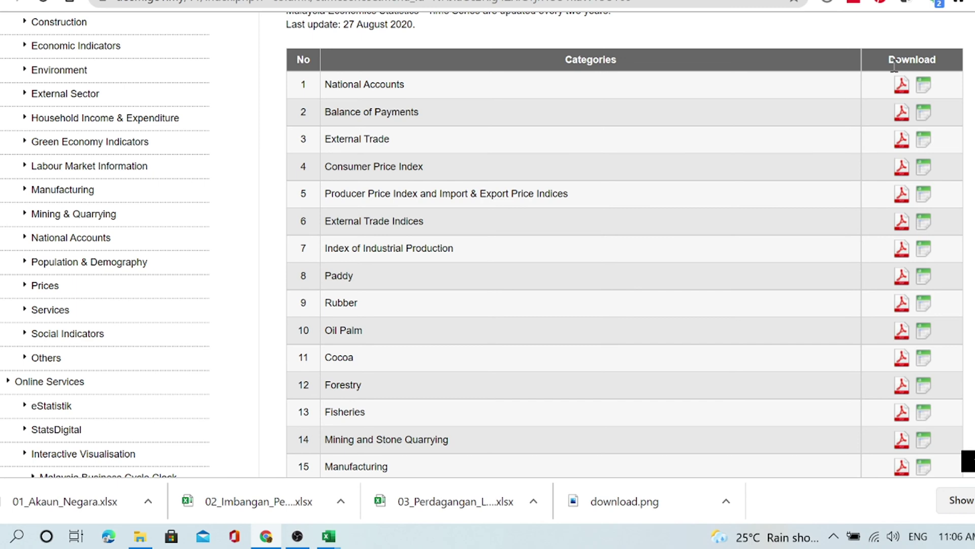
- Download 01_Akaun_Negara.xlsx from the National Accounts row and open it in Excel
left_click(920, 89)
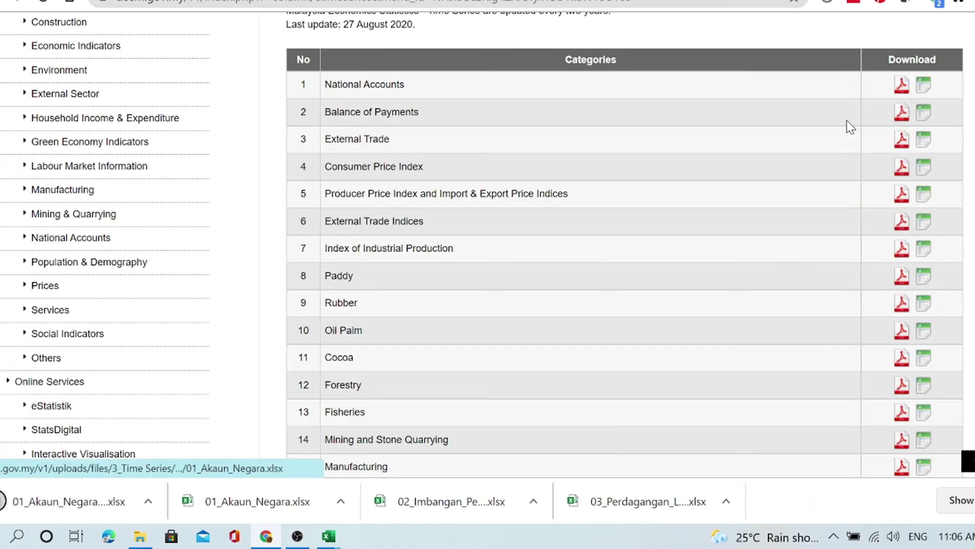
left_click(341, 502)
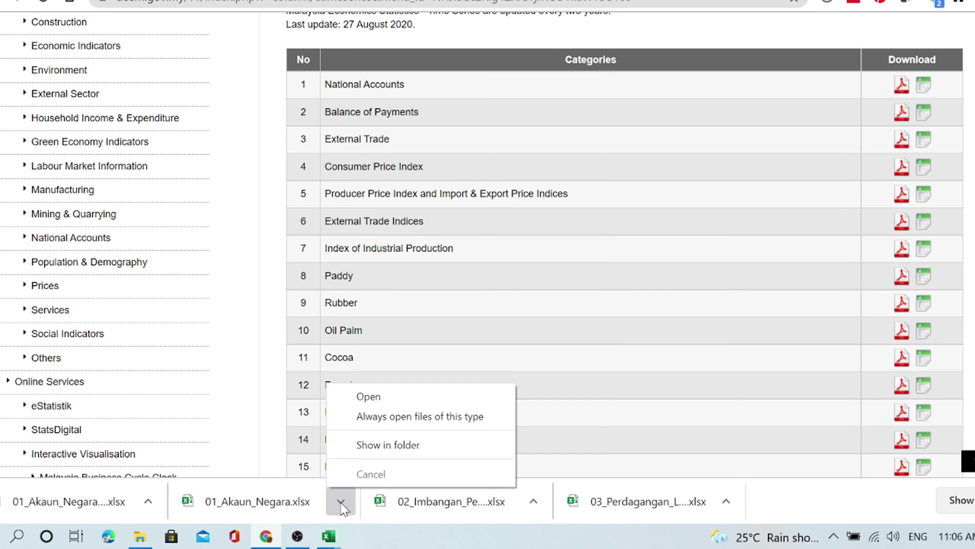
left_click(371, 398)
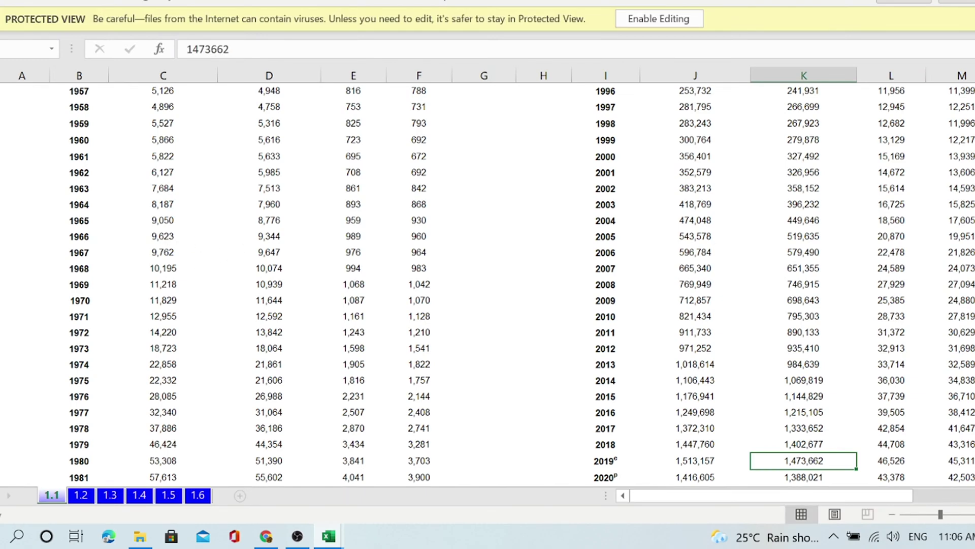
- Return to the top of sheet 1.1, then open sheet 1.2 with constant-price GDP and GNI, 1970–2020
scroll(488, 279, "up", 6)
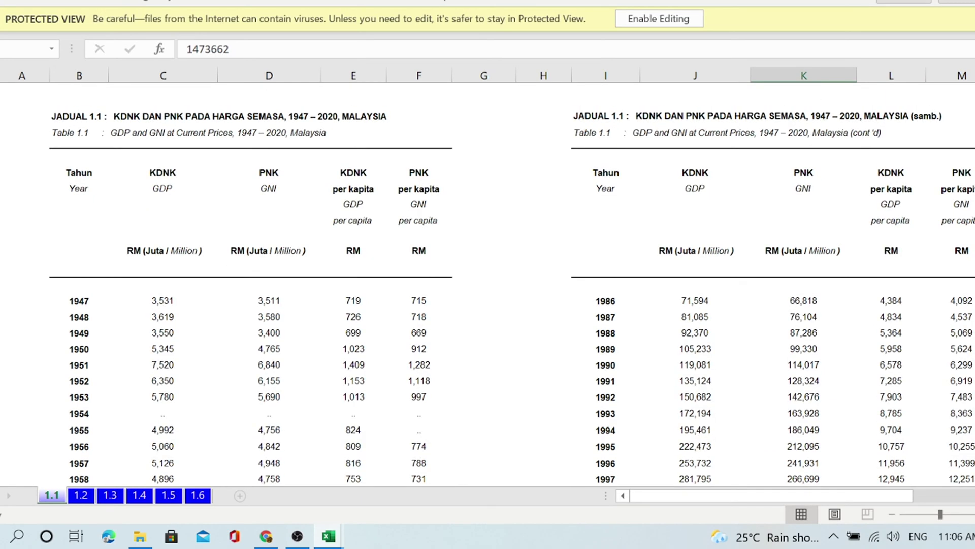
scroll(221, 149, "down", 2)
scroll(221, 149, "up", 2)
left_click(80, 496)
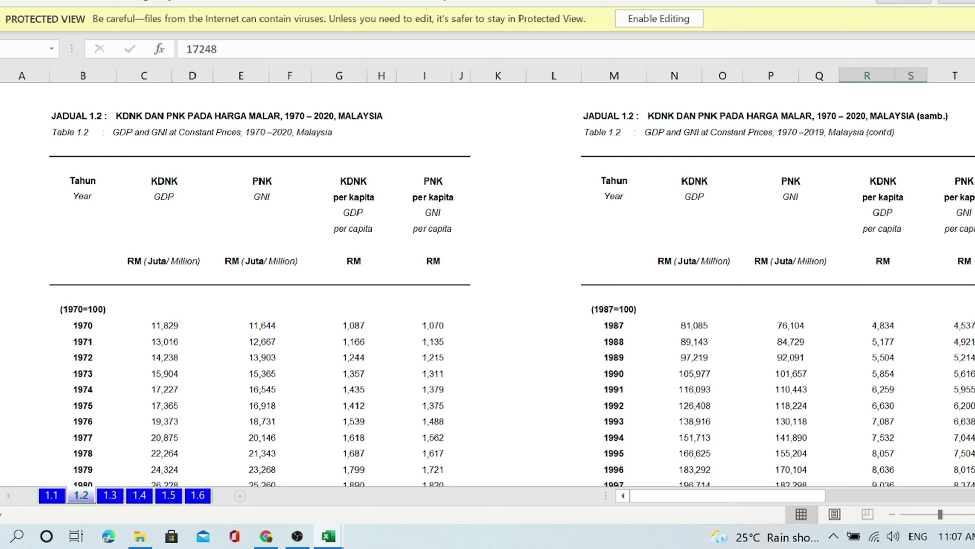
- Scroll through Table 1.2 to inspect the 1978=100 and 2000=100 GDP and GNI blocks
scroll(512, 292, "down", 2)
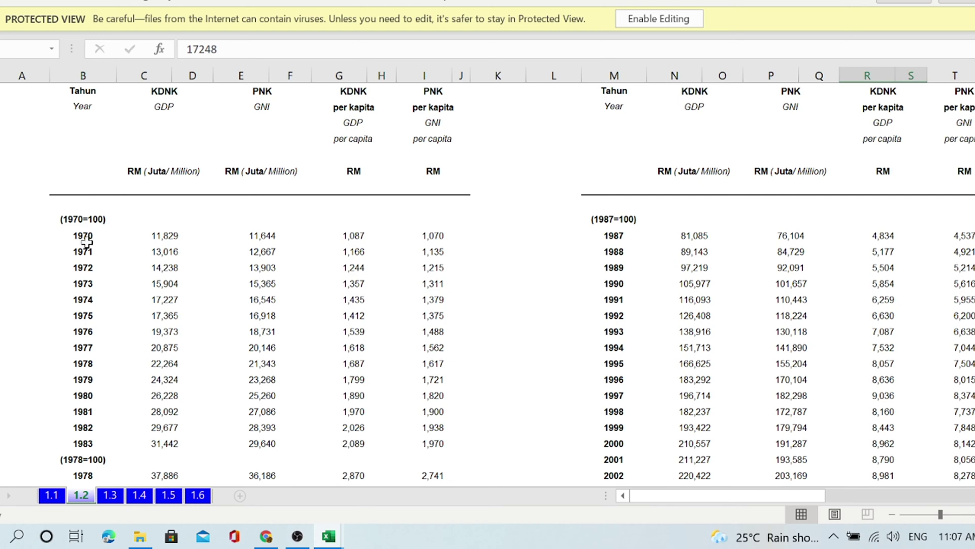
scroll(517, 284, "down", 6)
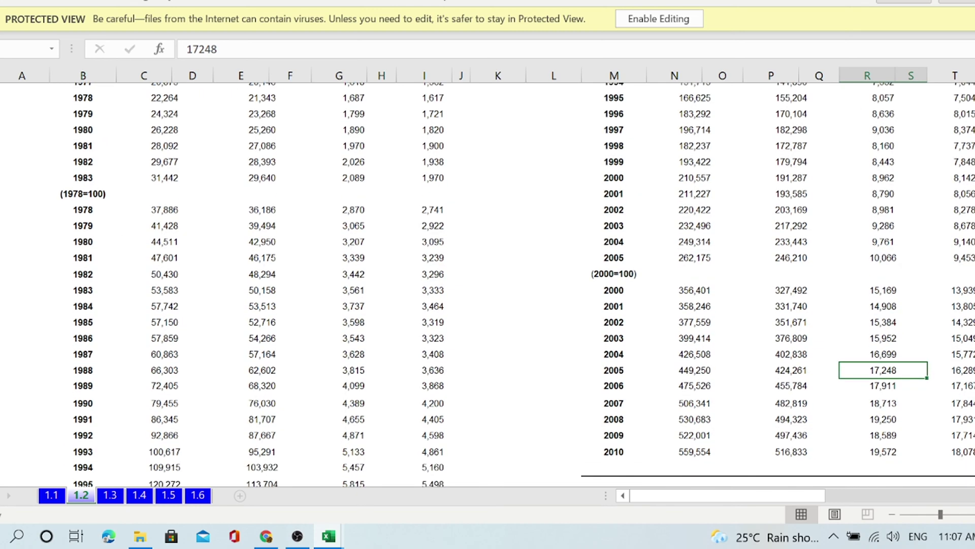
scroll(517, 284, "up", 5)
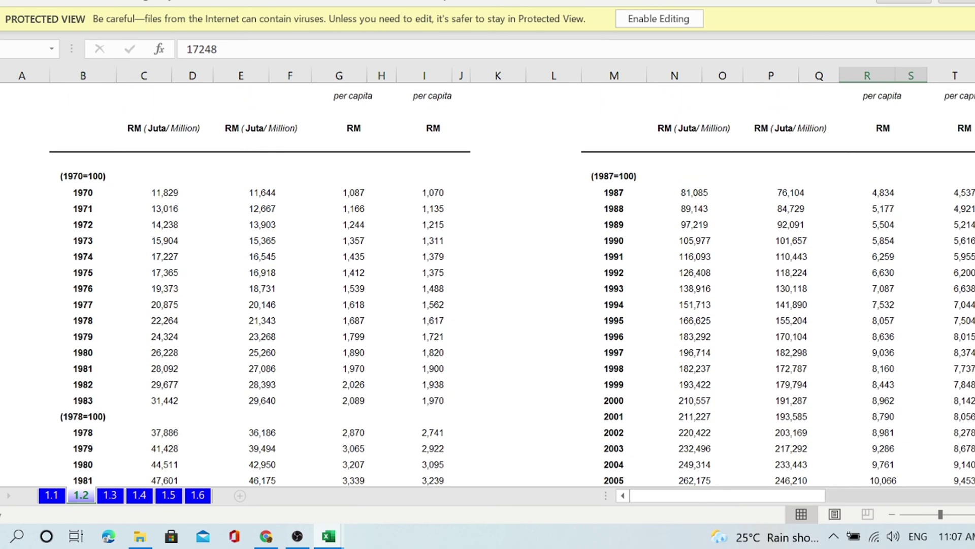
- Scroll Table 1.2 to its last rows, where the 2000=100 series reaches GDP of 559,554 in 2010
scroll(83, 391, "down", 2)
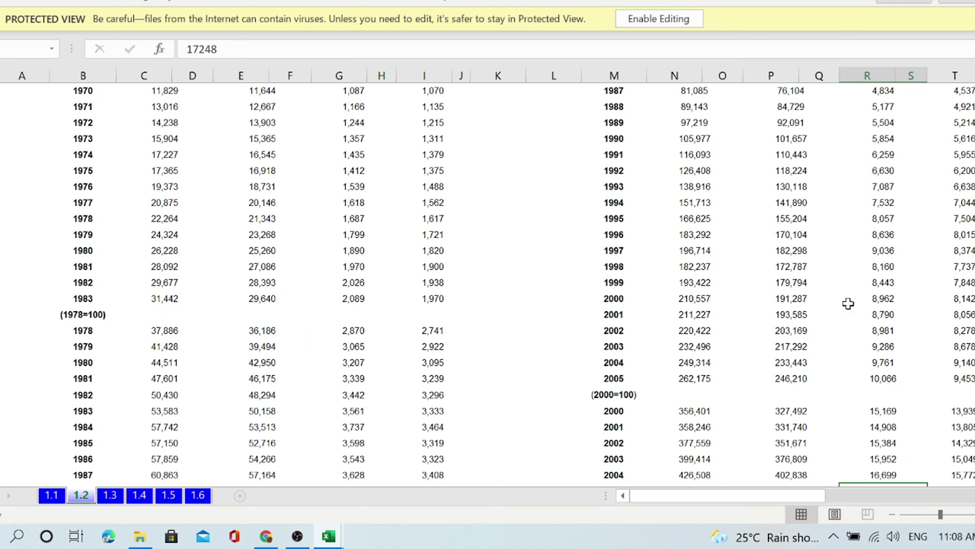
scroll(601, 383, "up", 3)
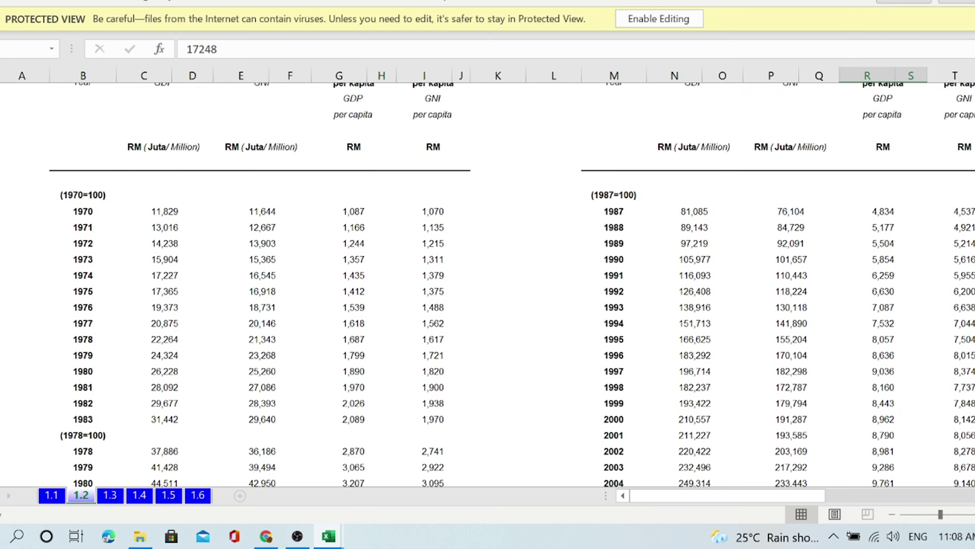
scroll(873, 188, "down", 2)
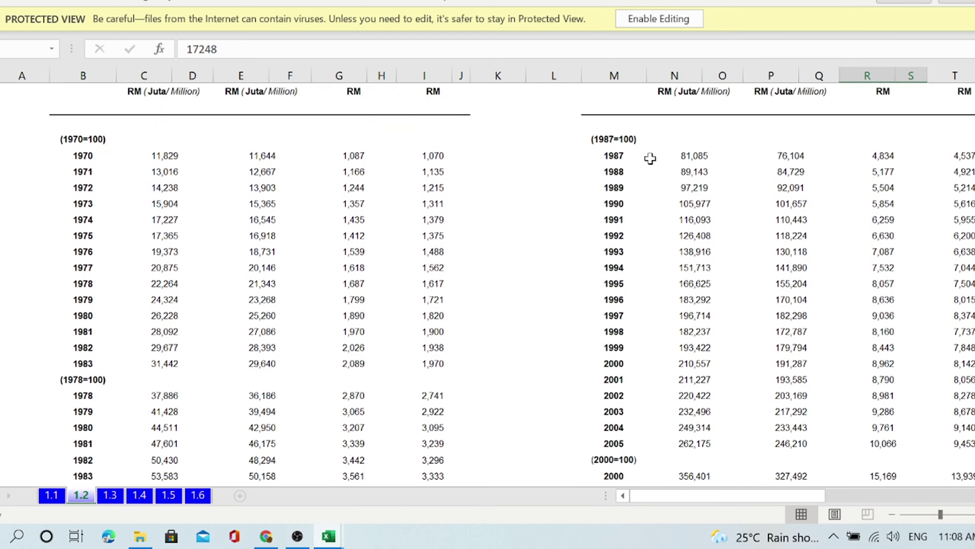
scroll(508, 284, "down", 4)
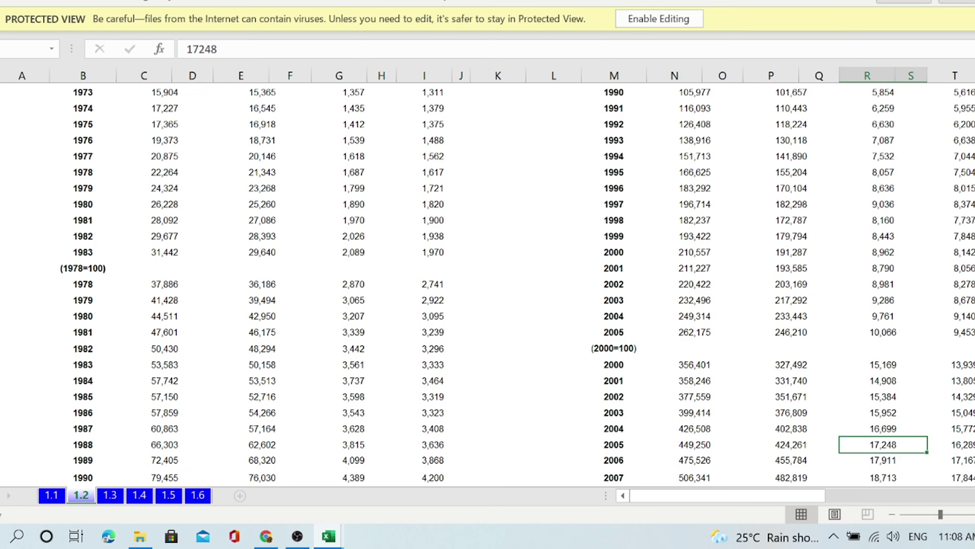
scroll(622, 249, "down", 1)
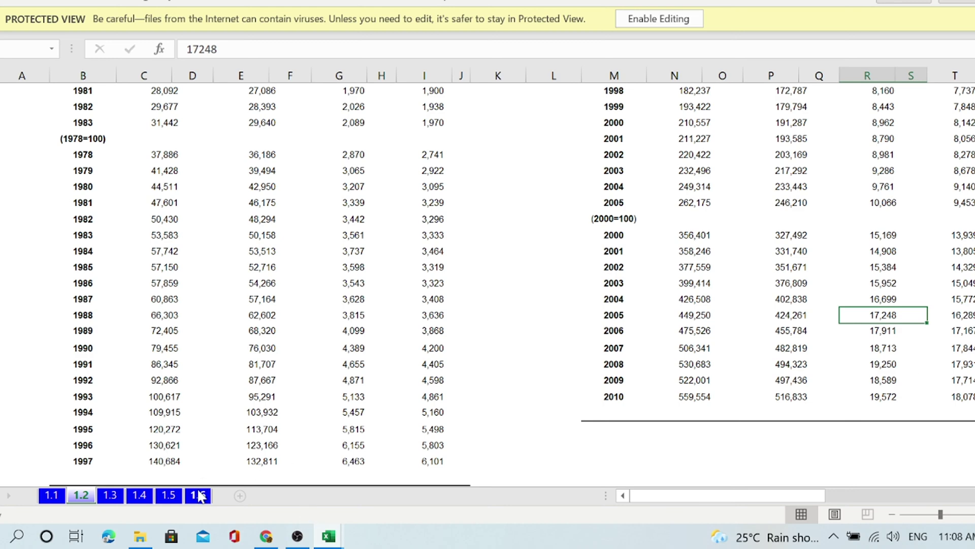
- Show sheet 1.3, Table 1.3 of GDP by economic activity at current prices, 1987–2020
left_click(111, 495)
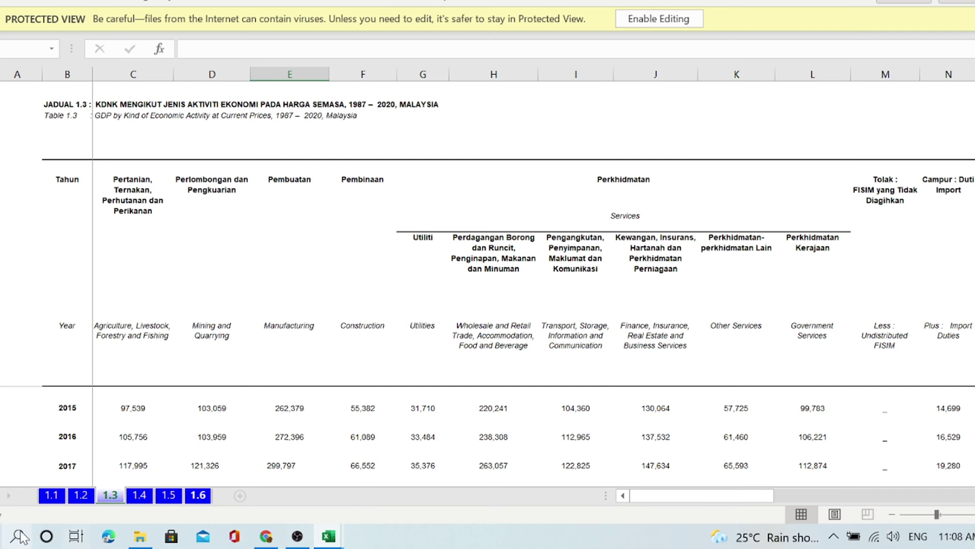
- Show sheet 1.4 and review its constant-price base-year blocks through the 2015=100 series to the notes
left_click(139, 497)
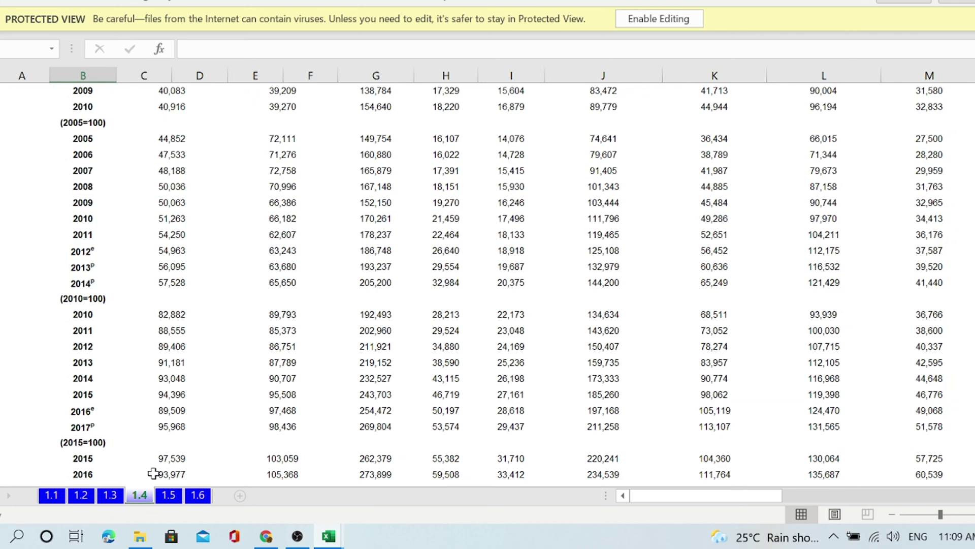
scroll(245, 85, "up", 15)
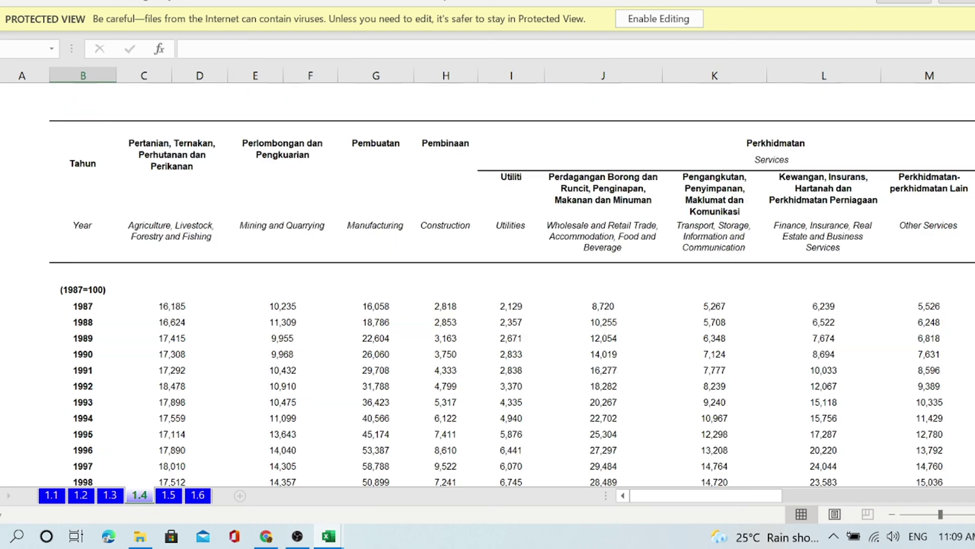
scroll(513, 293, "up", 1)
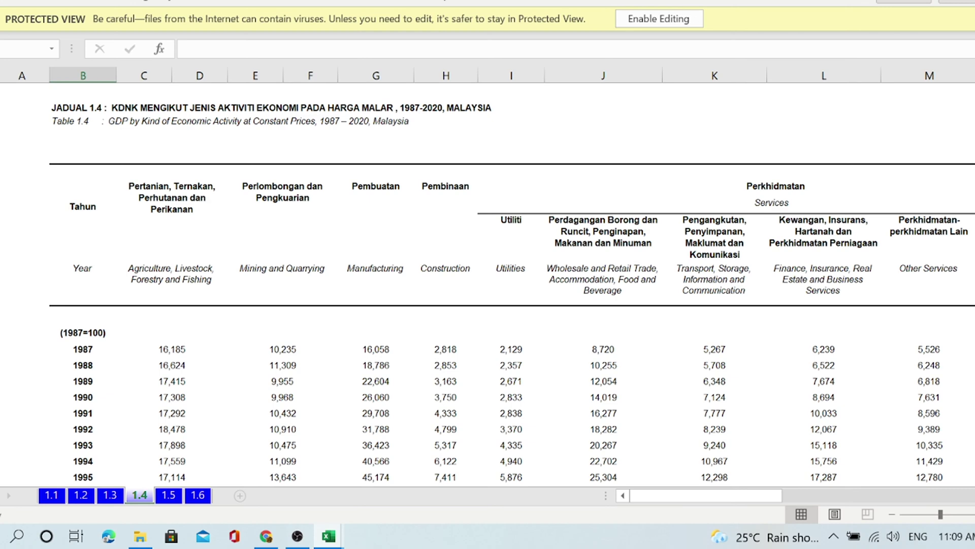
scroll(955, 210, "down", 6)
scroll(512, 285, "up", 2)
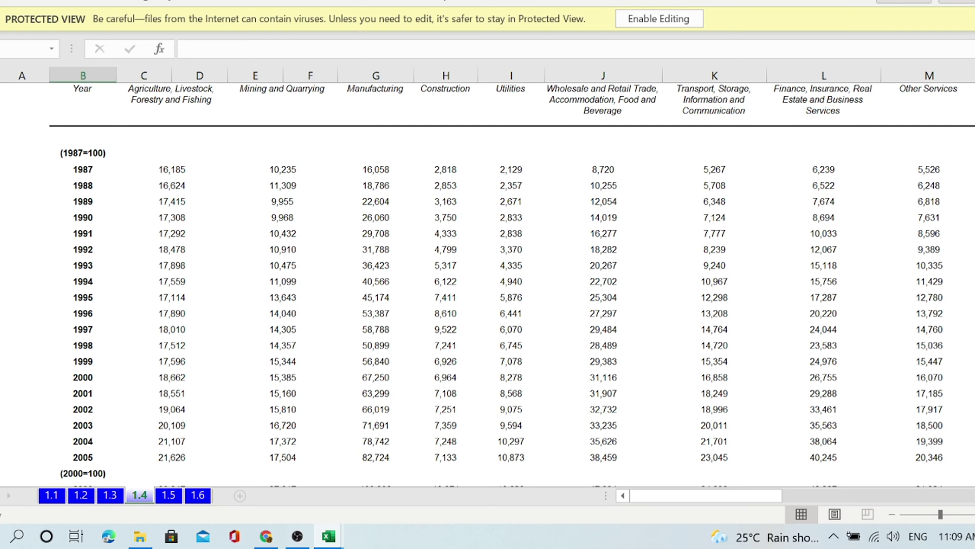
scroll(512, 285, "down", 5)
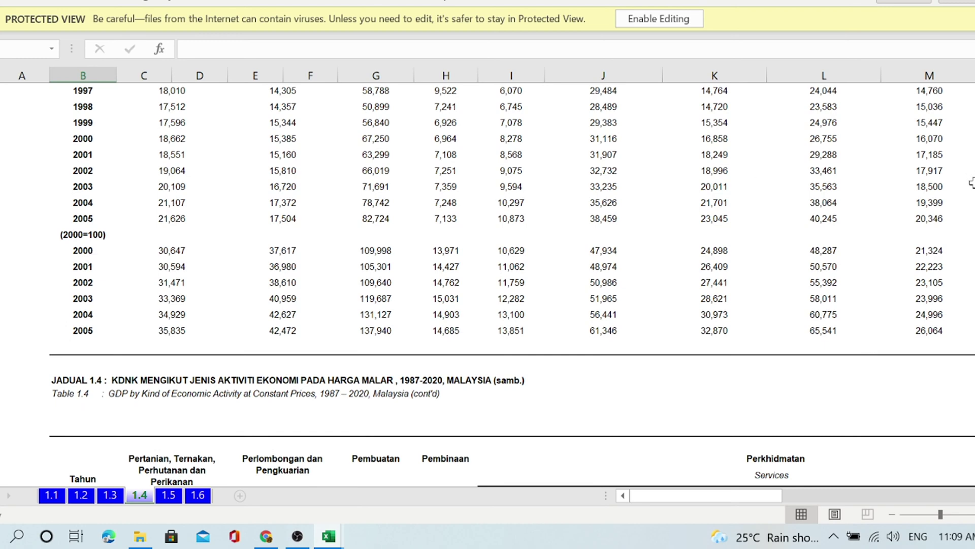
scroll(512, 287, "down", 7)
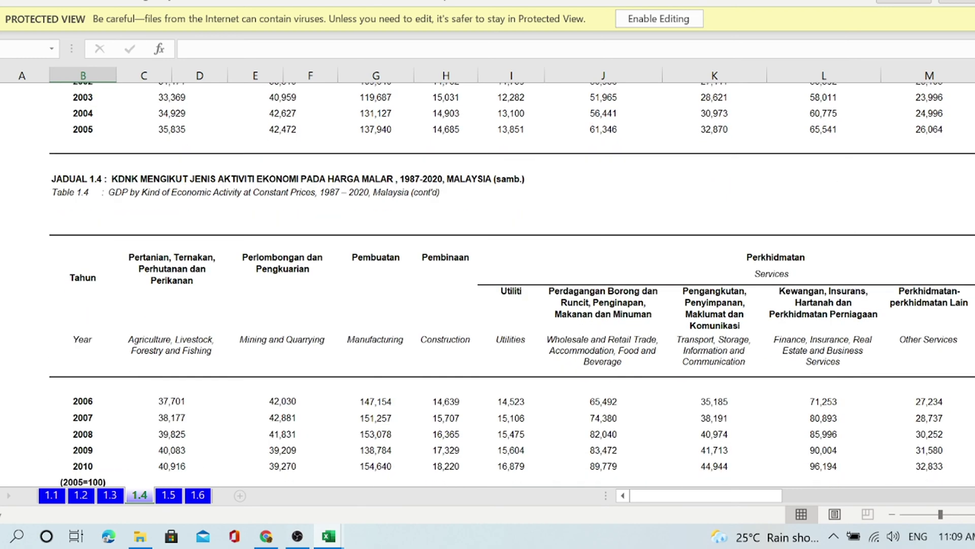
scroll(512, 287, "down", 11)
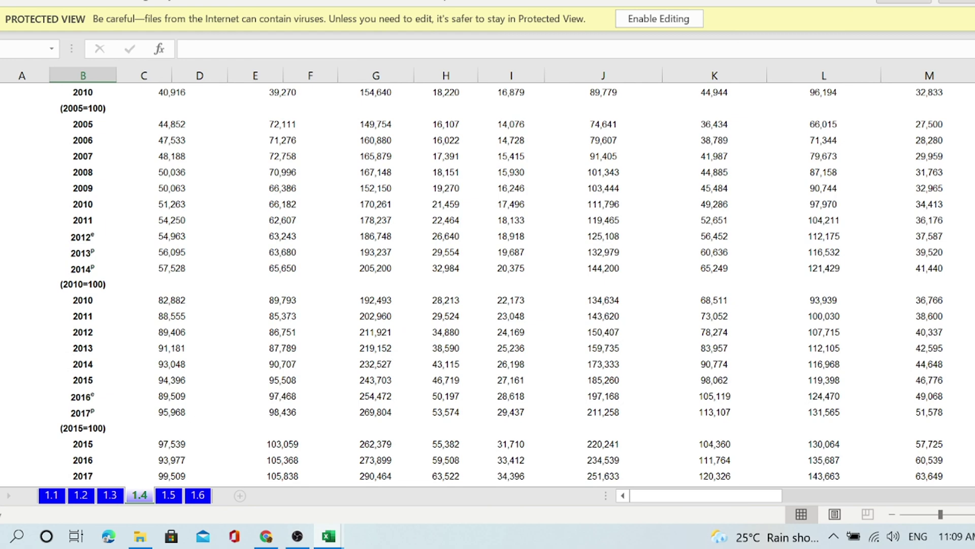